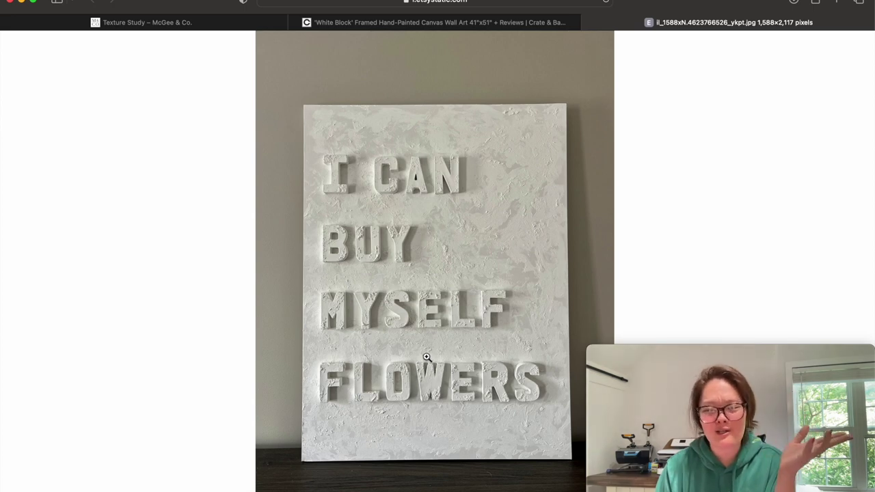
- Switch to Inkscape and enlarge its window to give the blank document more working room
left_click(629, 482)
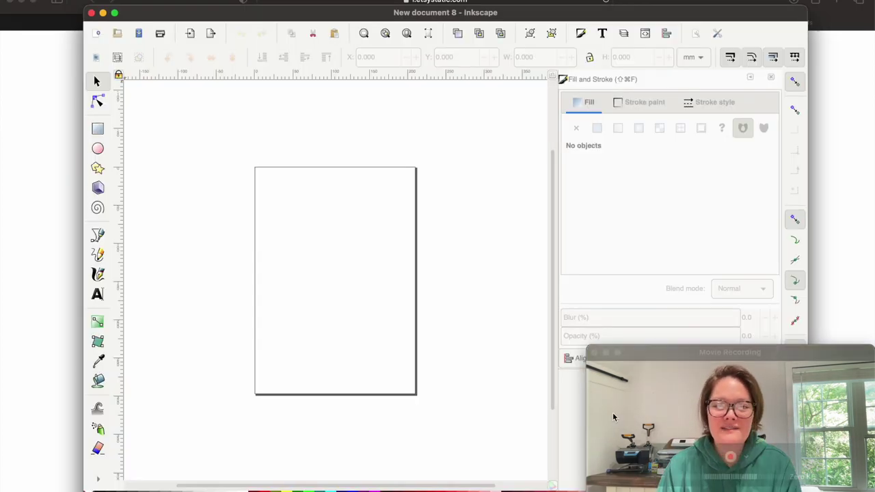
left_click_drag(276, 19, 231, 2)
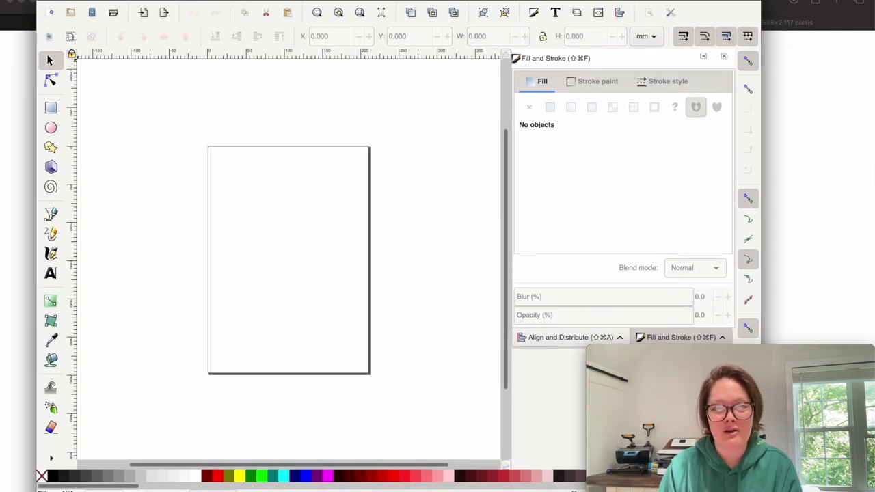
left_click_drag(760, 205, 874, 205)
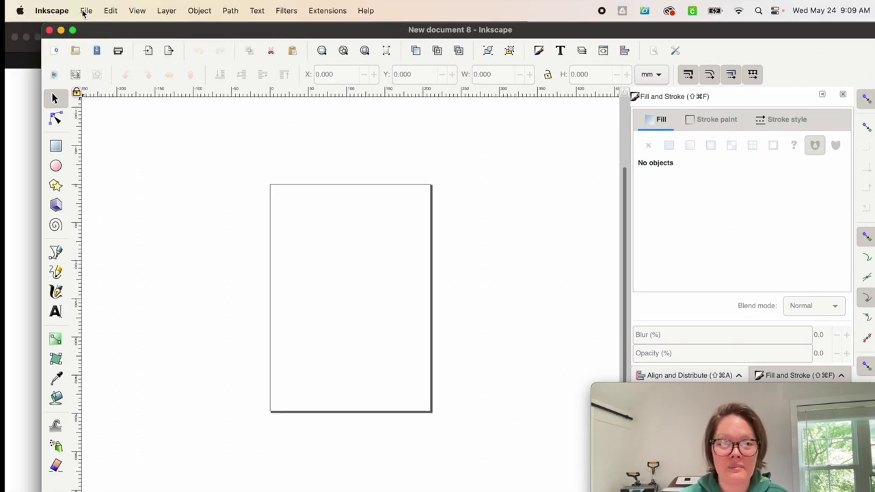
- Open the document properties and set the custom page size units to inches
left_click(86, 10)
mouse_move(45, 11)
mouse_move(86, 11)
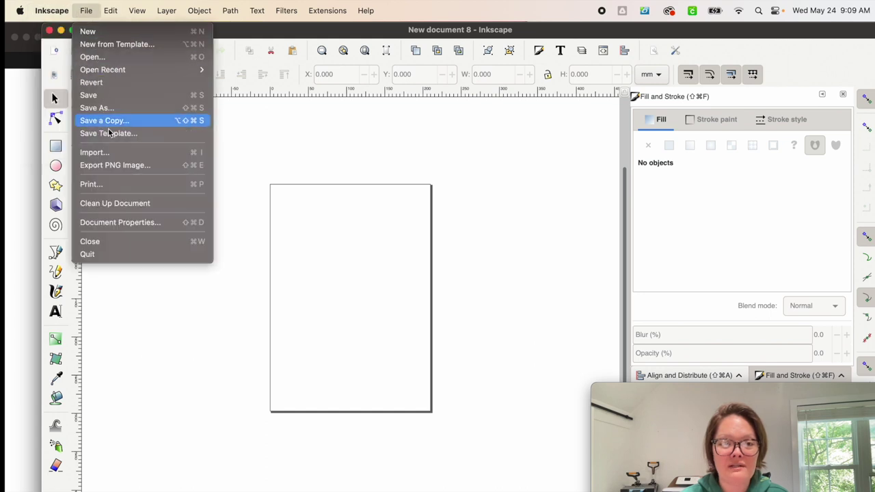
left_click(129, 227)
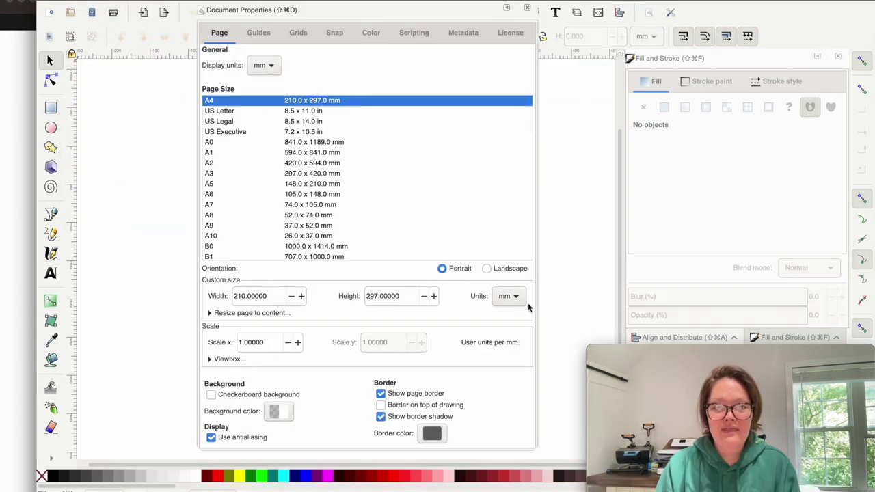
left_click(514, 301)
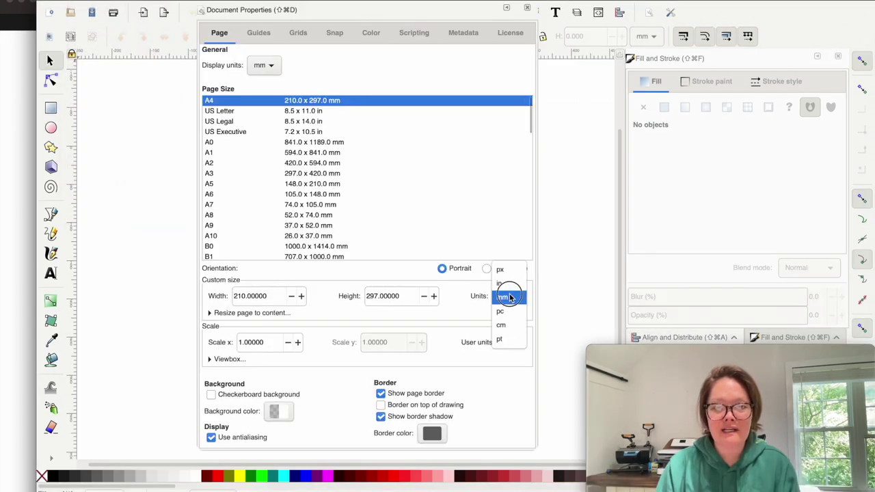
left_click(507, 286)
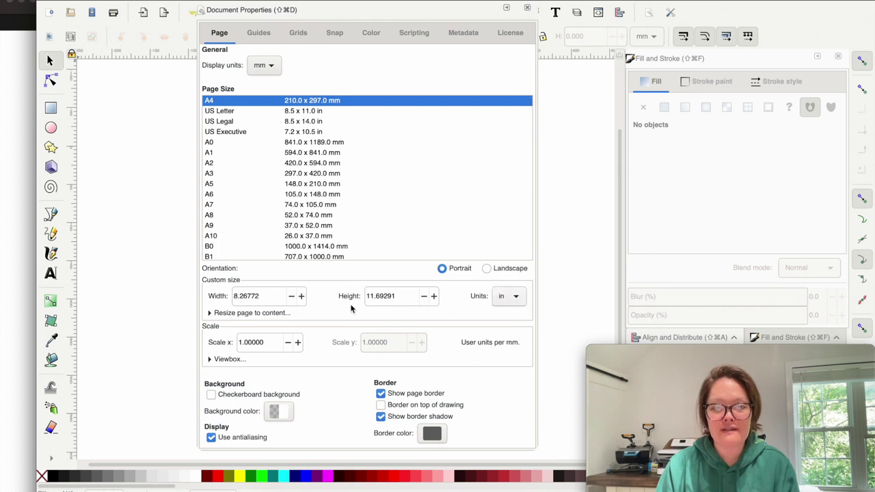
- Set the page to 48 in wide and 24 in high, and close the document properties
left_click_drag(268, 296, 233, 292)
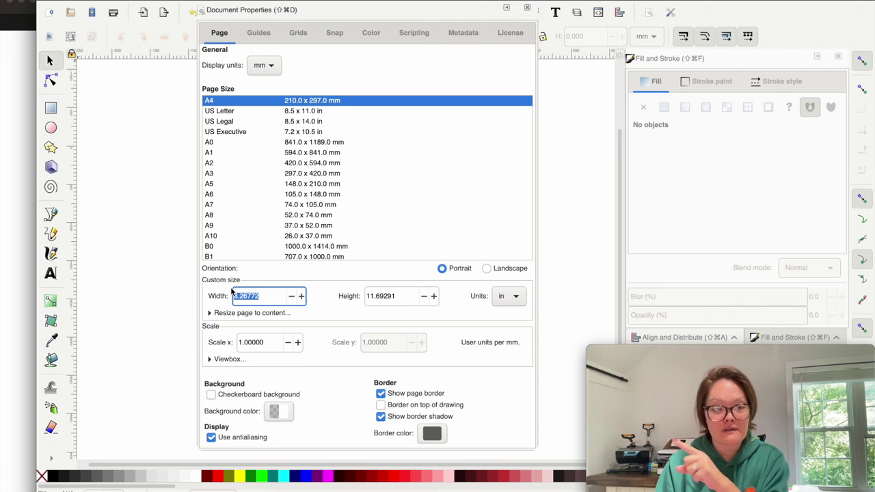
type("48")
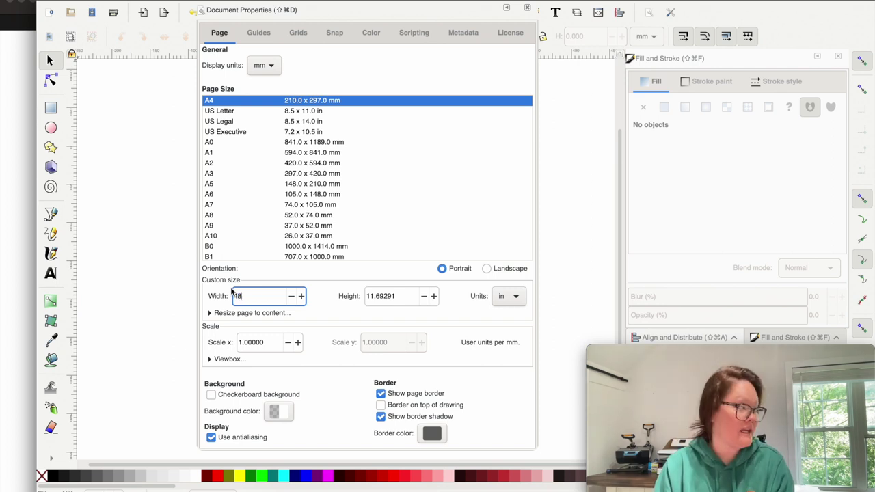
key("Tab")
type("24")
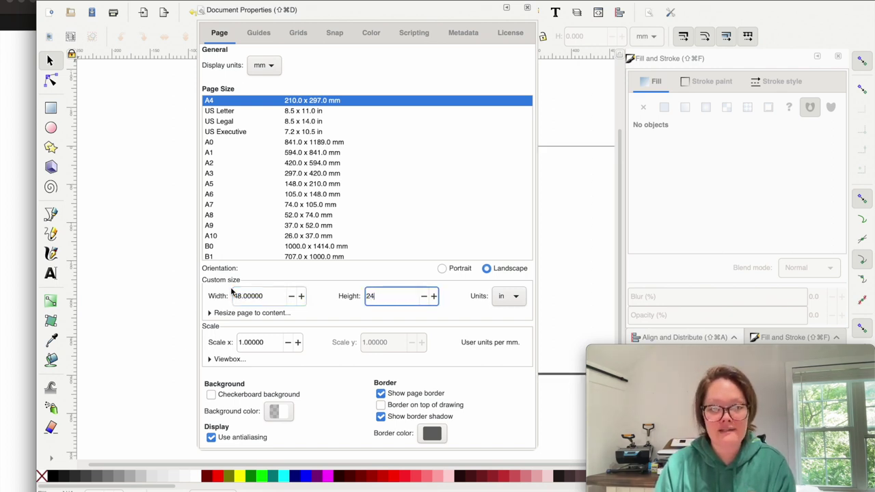
key("Tab")
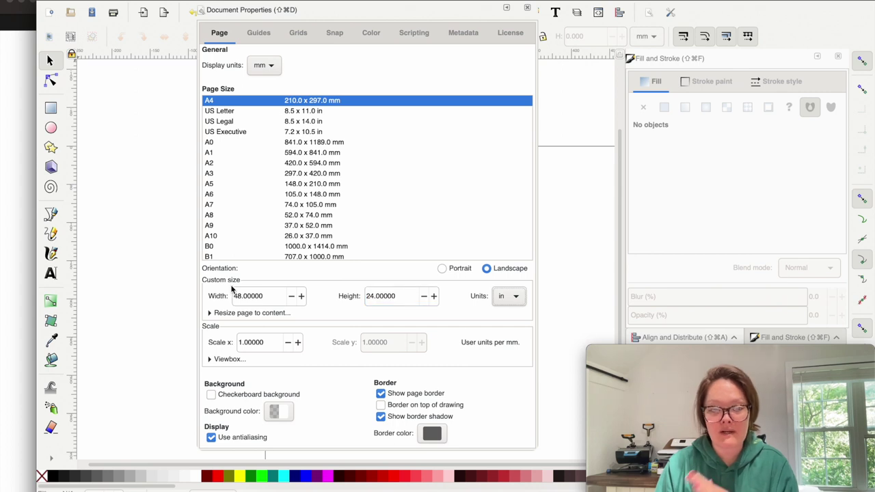
left_click(527, 9)
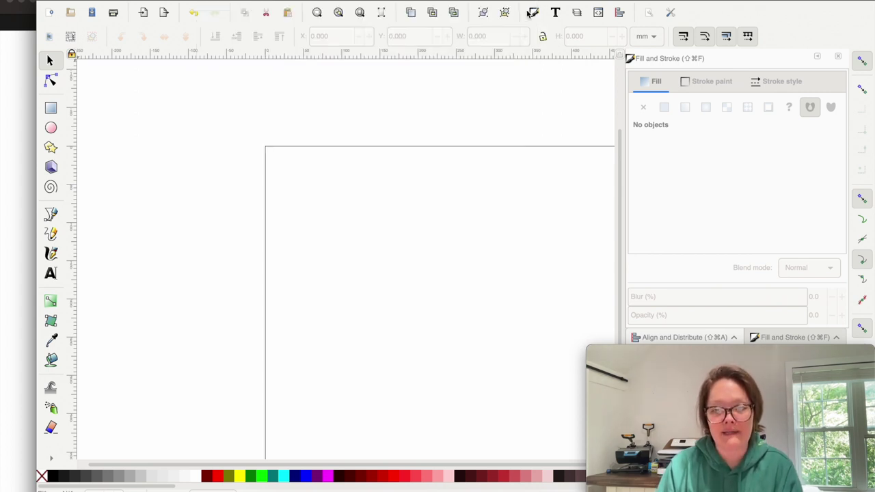
scroll(462, 183, "up", 2)
scroll(462, 183, "left", 1)
scroll(465, 212, "right", 4)
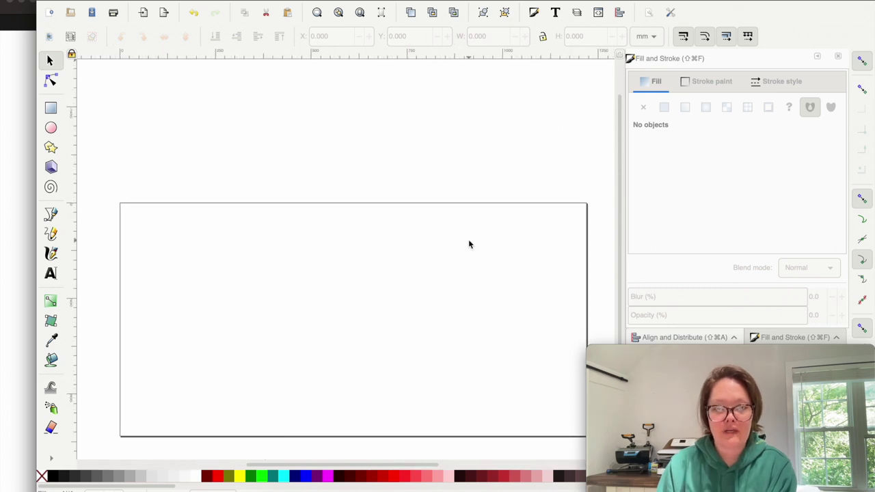
scroll(469, 243, "down", 2)
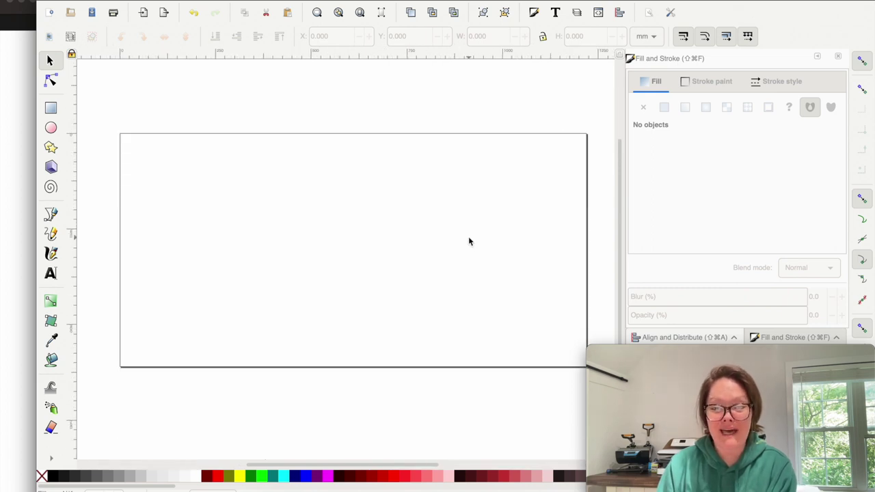
scroll(469, 241, "down", 1)
scroll(469, 240, "left", 1)
scroll(470, 240, "right", 2)
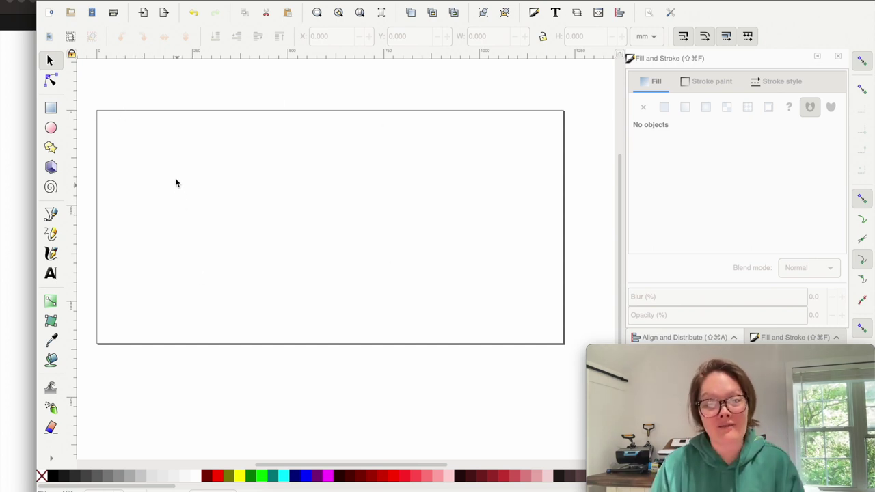
- Switch to the browser to view the "I CAN BUY MYSELF FLOWERS" reference image, and return to Inkscape
left_click(0, 148)
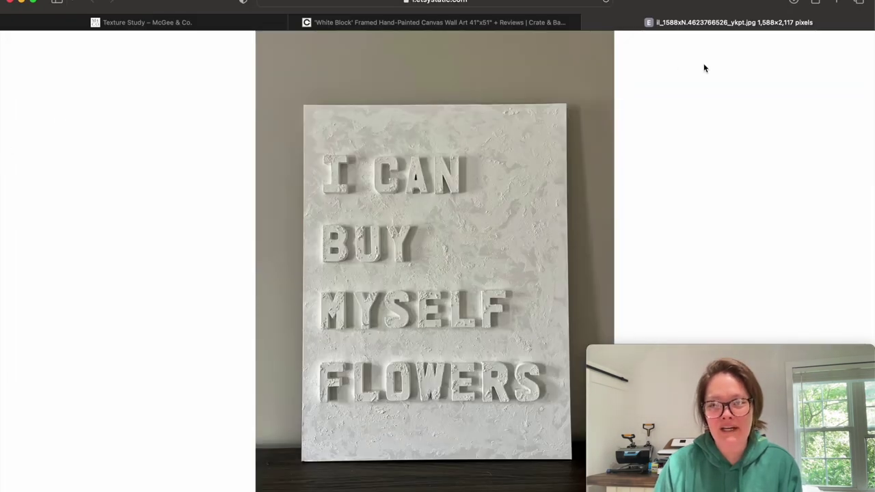
left_click_drag(873, 85, 691, 103)
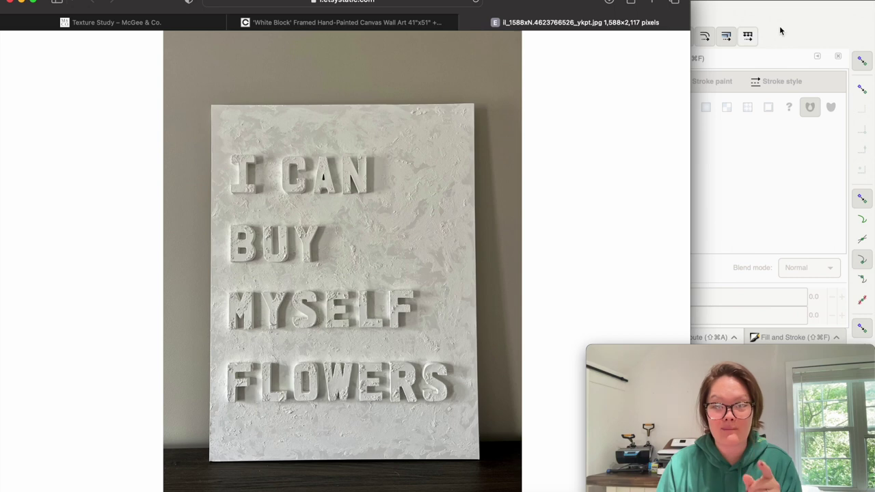
left_click(783, 3)
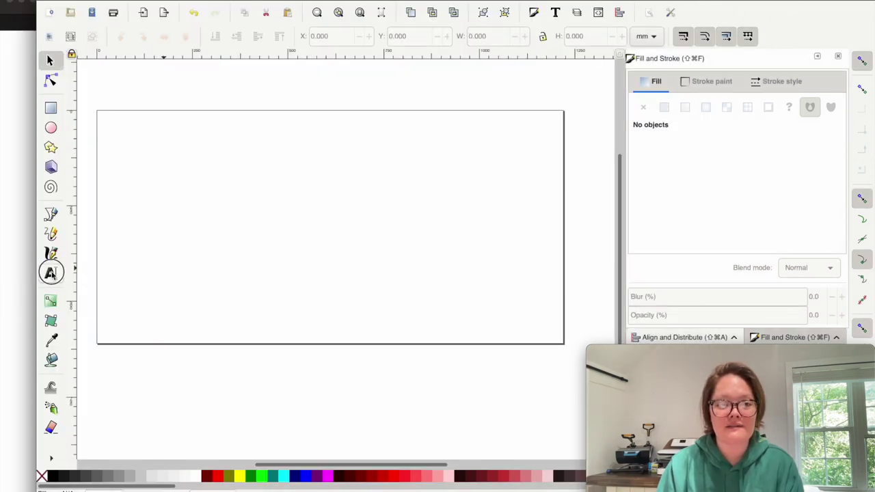
- Add a two-line text object on the page reading "YAY!" above "YOU'RE HERE" and select it
left_click(52, 274)
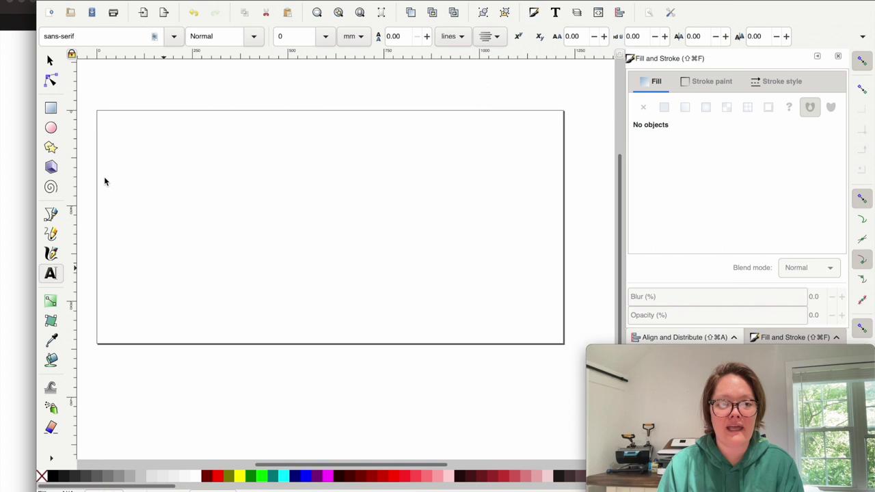
left_click(246, 184)
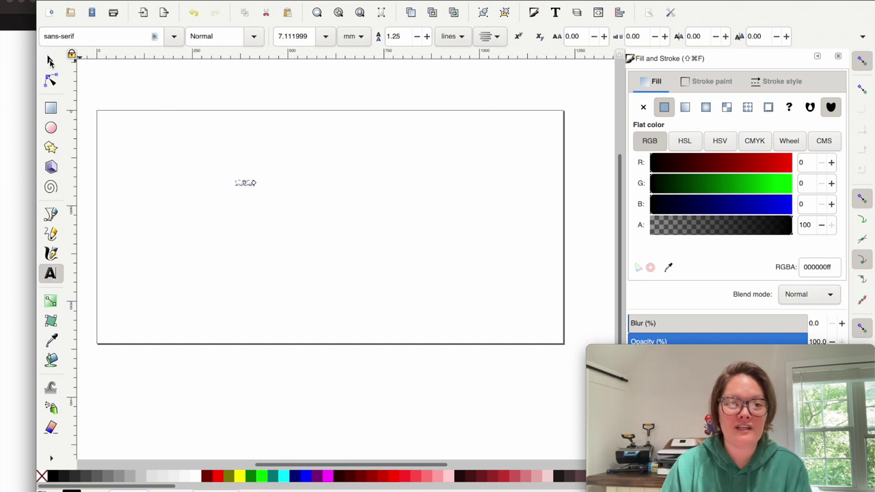
left_click(50, 62)
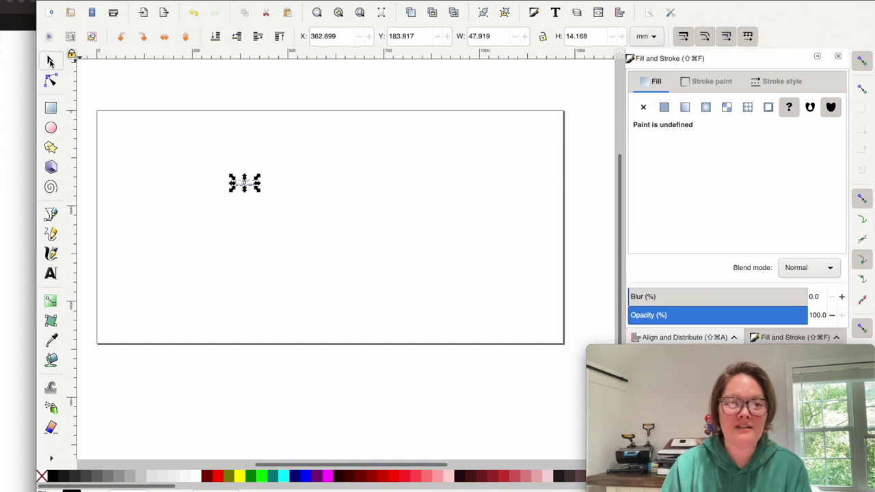
- Lock the text's proportions, enlarge it to a font size of about 107 mm, and move it to the page's lower-right corner
left_click(542, 38)
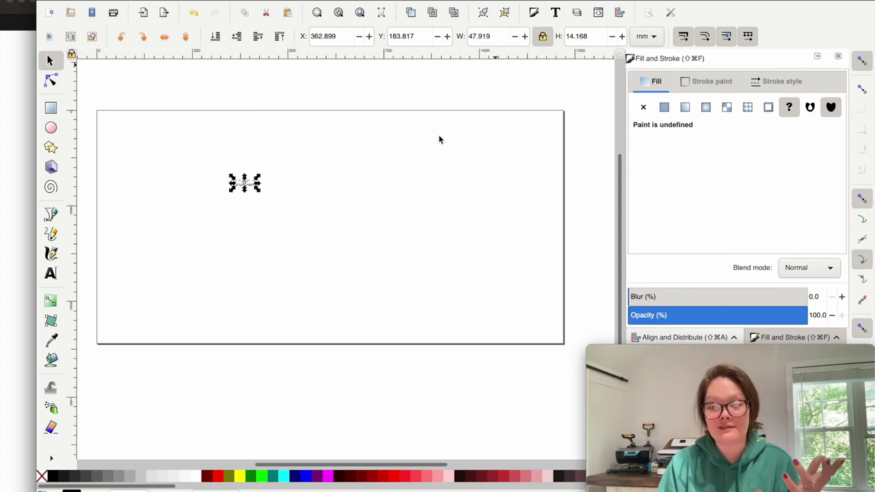
left_click_drag(257, 189, 507, 285)
left_click_drag(445, 248, 480, 321)
- Add an exclamation mark after "YOU'RE HERE" and right-align both lines of text
double_click(482, 321)
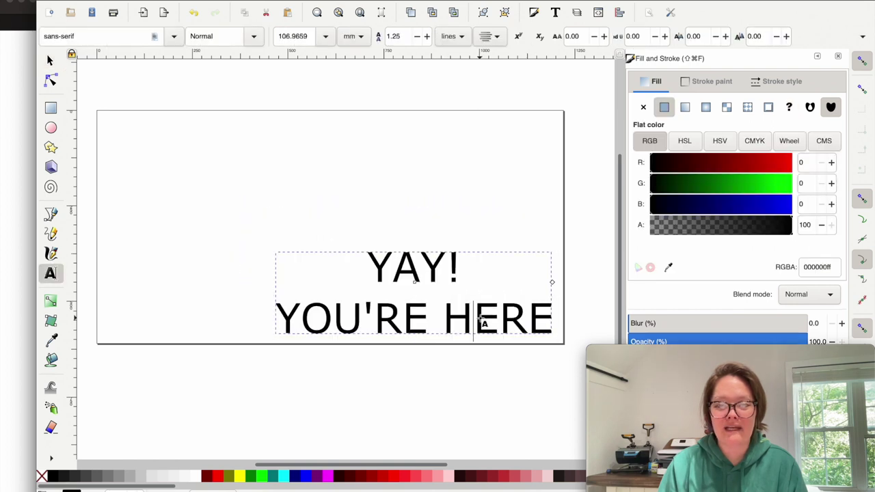
left_click(545, 314)
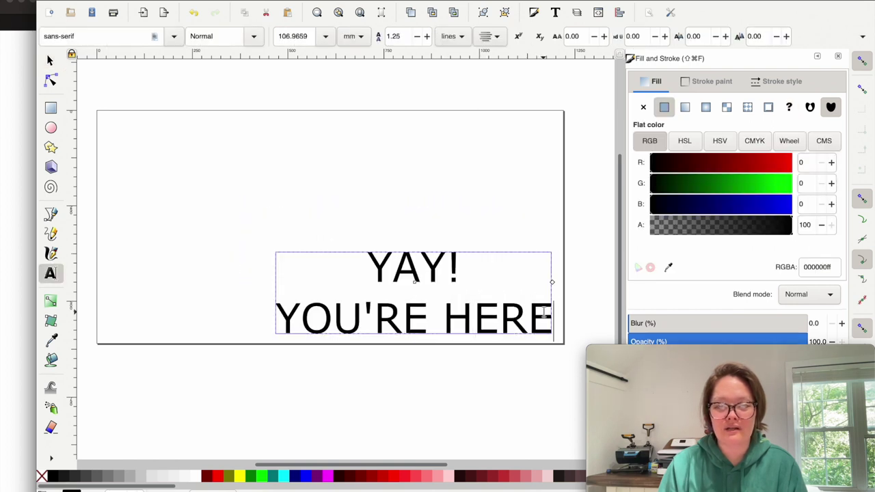
type("!")
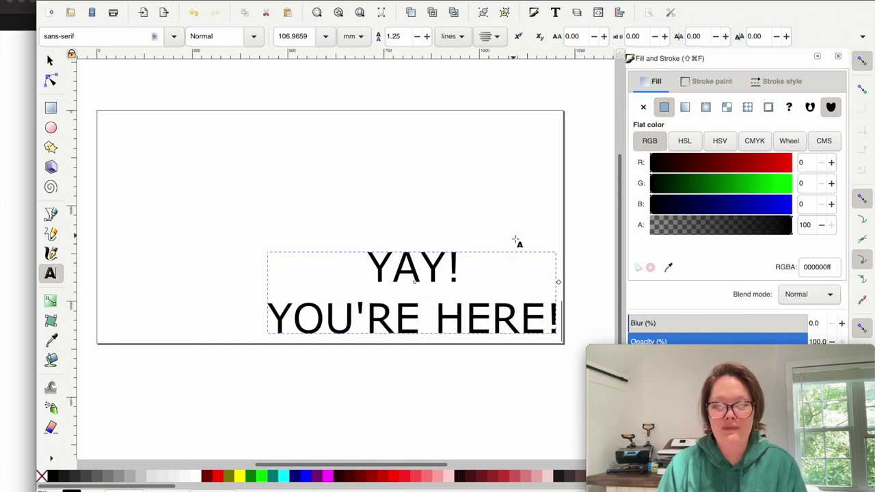
left_click(488, 38)
left_click(488, 54)
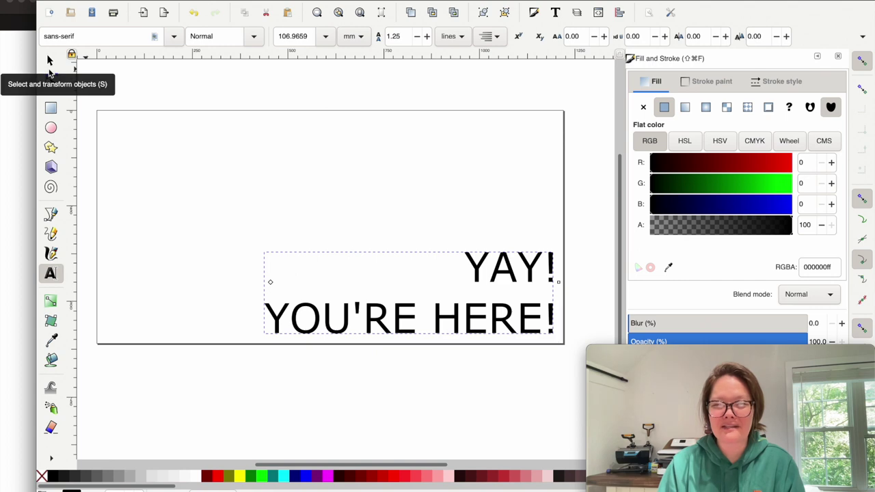
- Change the font of the "YAY! YOU'RE HERE!" text to League Gothic in the Normal style
mouse_move(788, 358)
left_mouse_down()
mouse_move(221, 5)
mouse_move(201, 2)
left_mouse_up()
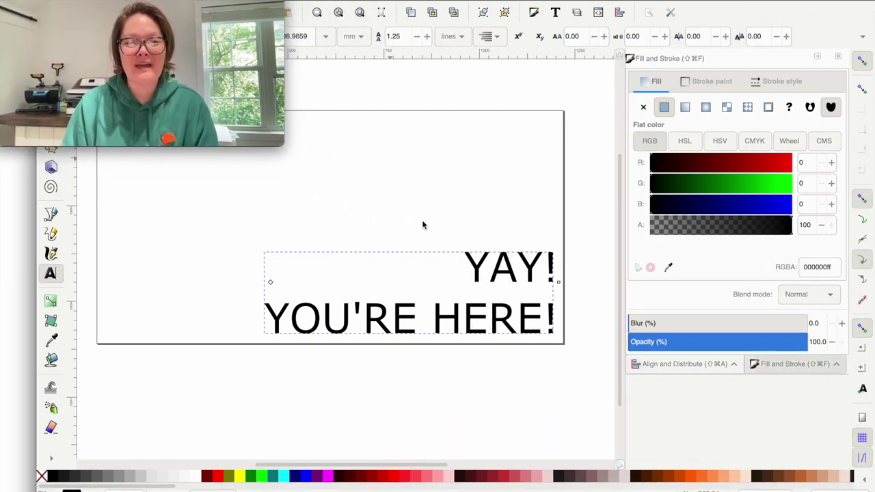
left_click(480, 313)
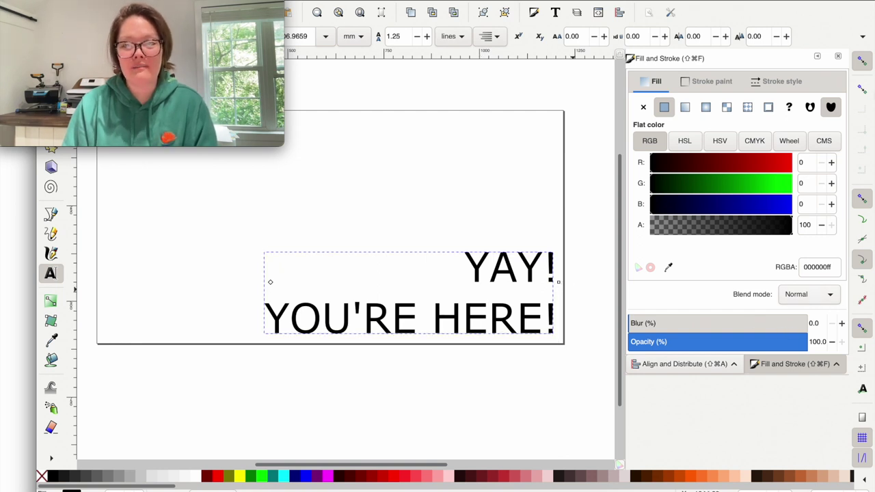
left_click(555, 14)
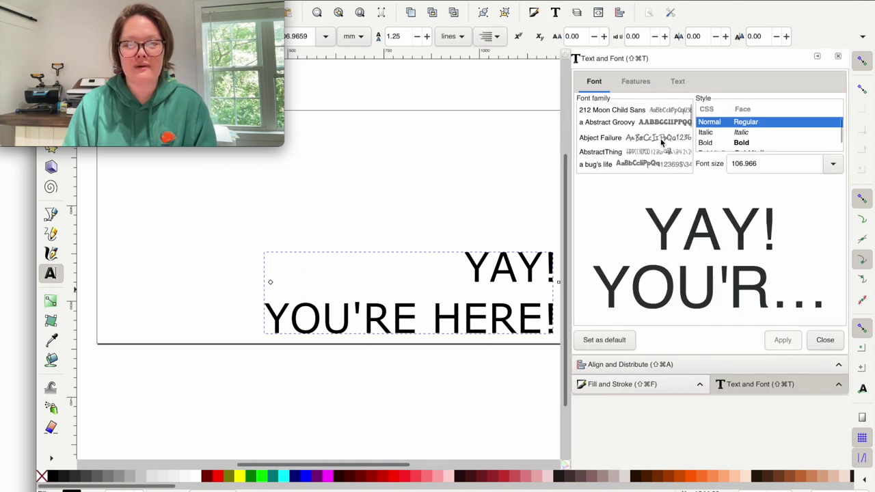
left_click(650, 123)
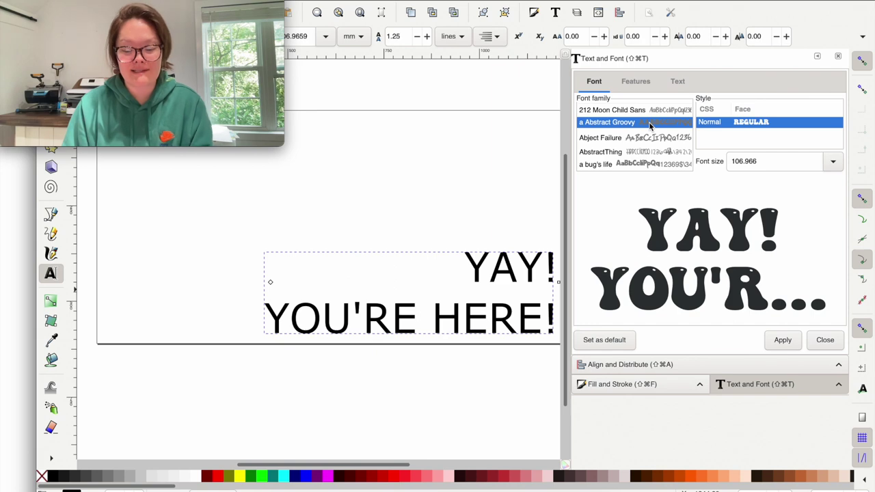
type("LEA")
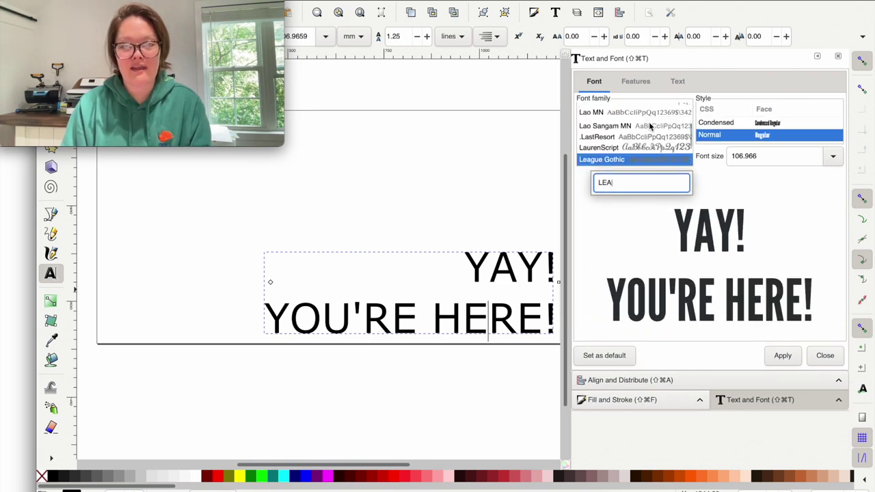
left_click(783, 361)
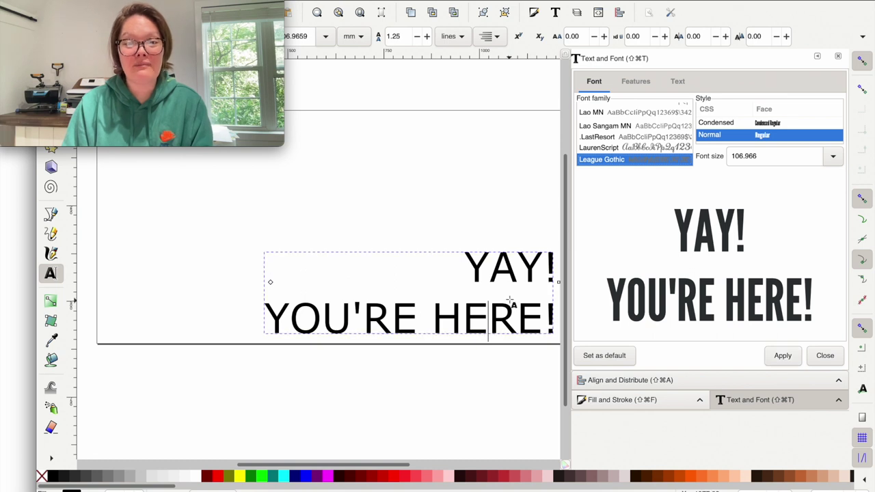
left_click(779, 358)
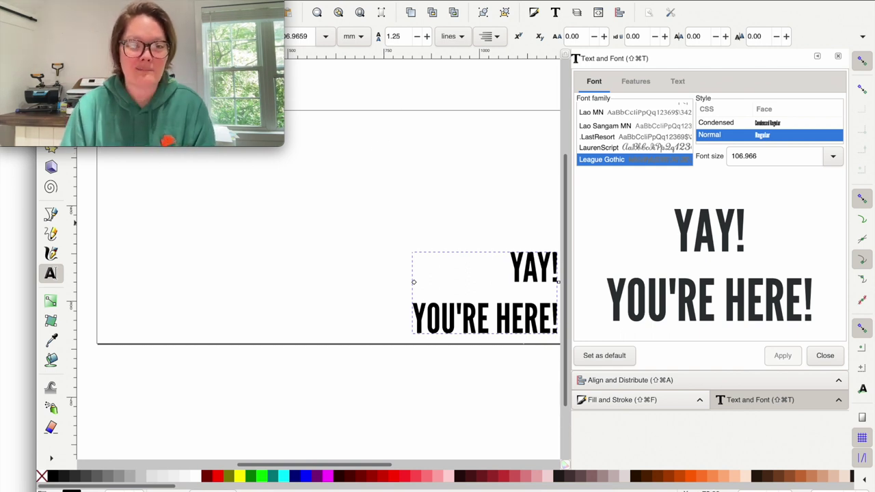
left_click_drag(220, 10, 224, 89)
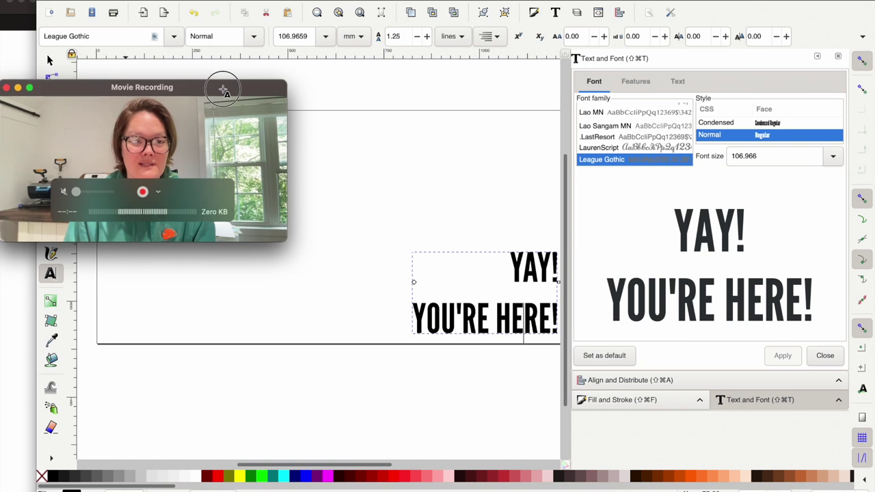
left_click(523, 293)
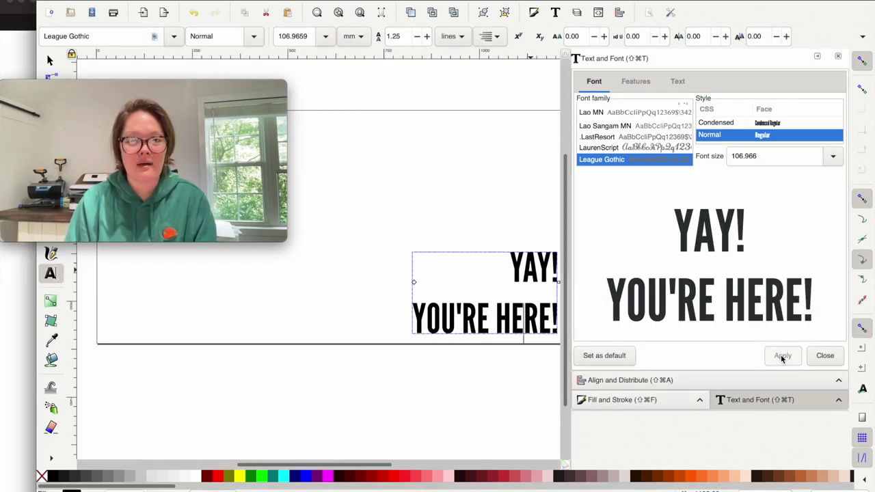
- Try the LaurenScript font on the "YAY! YOU'RE HERE!" text and restore League Gothic in the Normal style
left_click(631, 148)
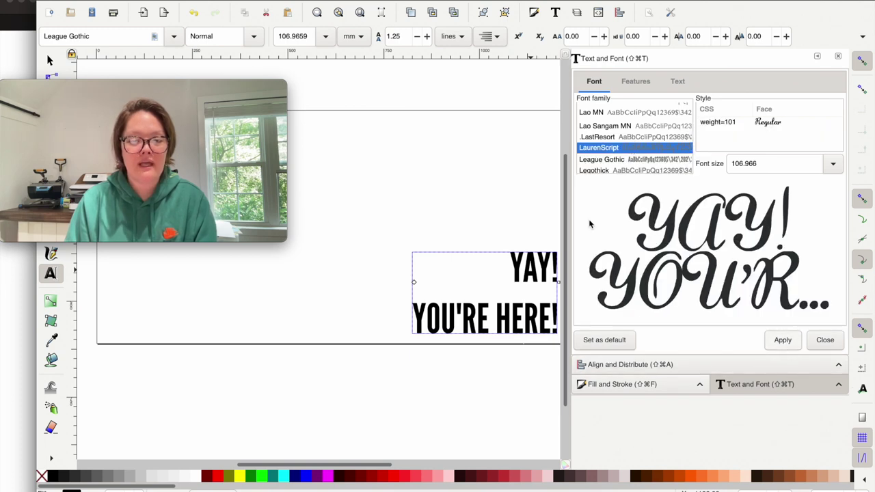
left_click(783, 342)
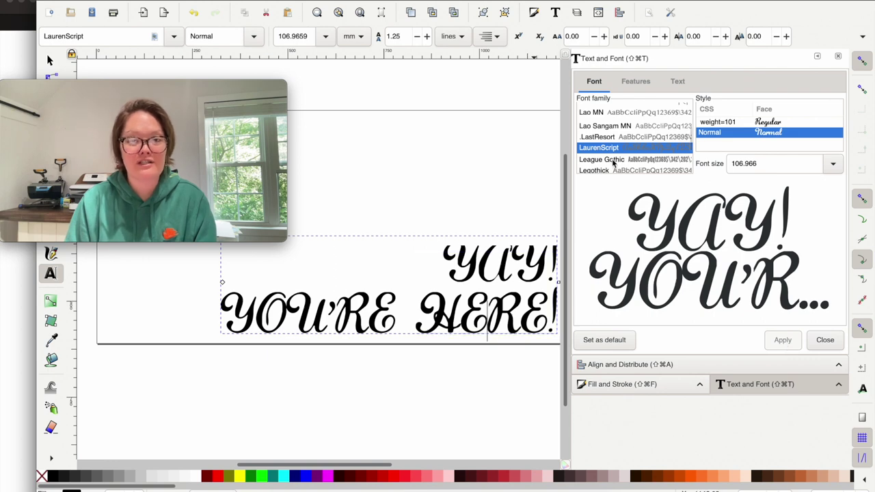
left_click(614, 161)
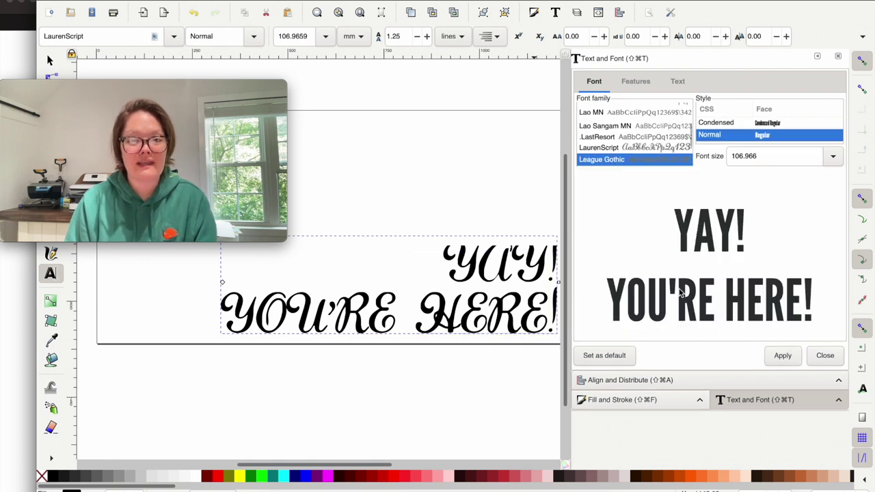
left_click(783, 356)
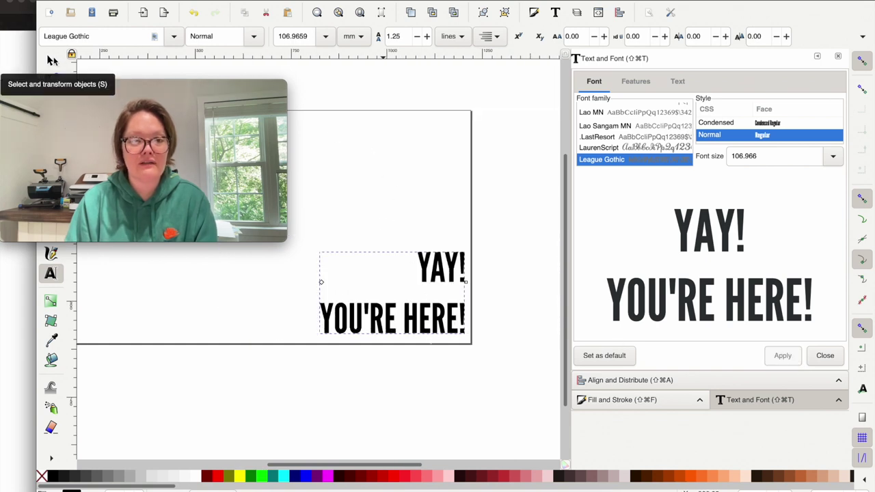
- Enlarge the text proportionally to about 794 mm wide and set its line spacing to 0.85 lines
left_click(53, 60)
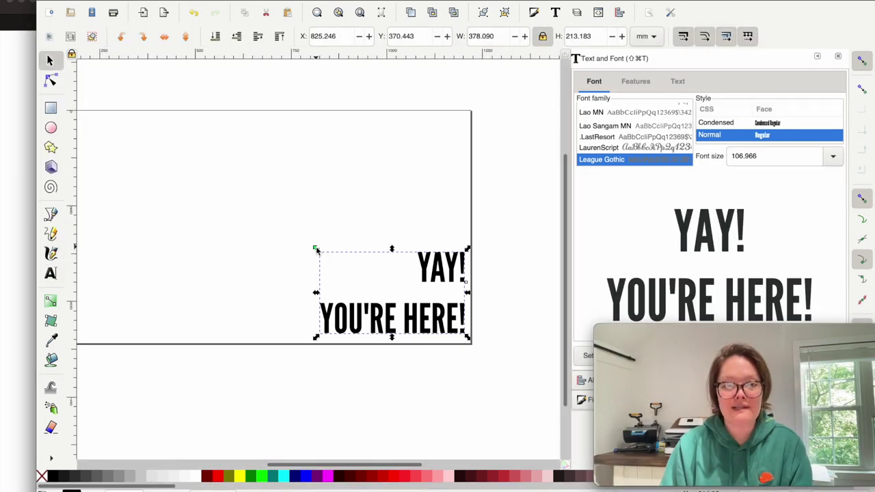
left_click_drag(316, 249, 204, 158)
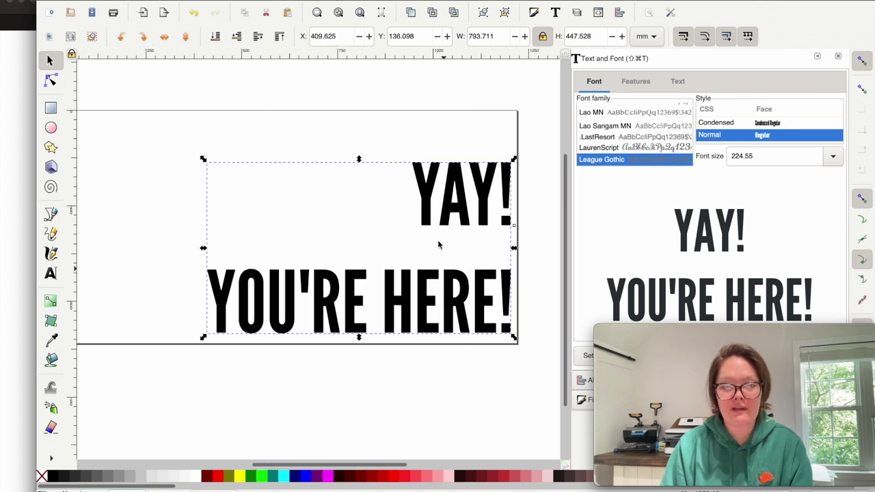
left_click(456, 281)
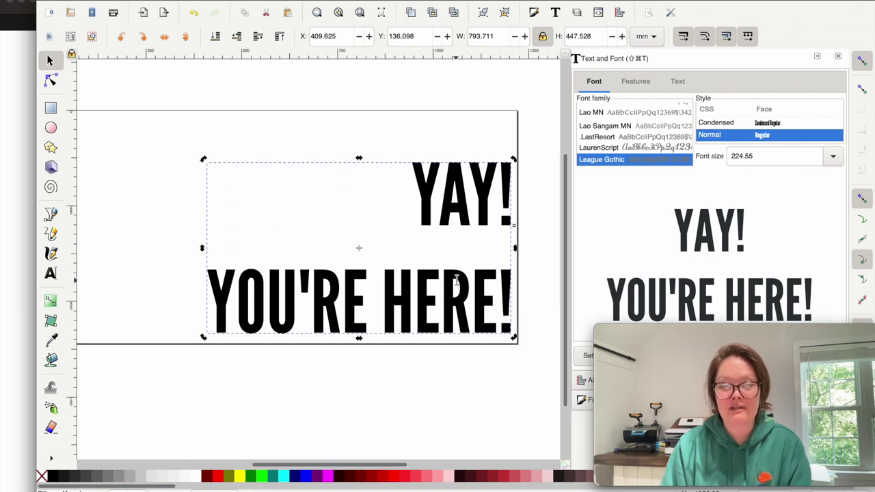
double_click(456, 281)
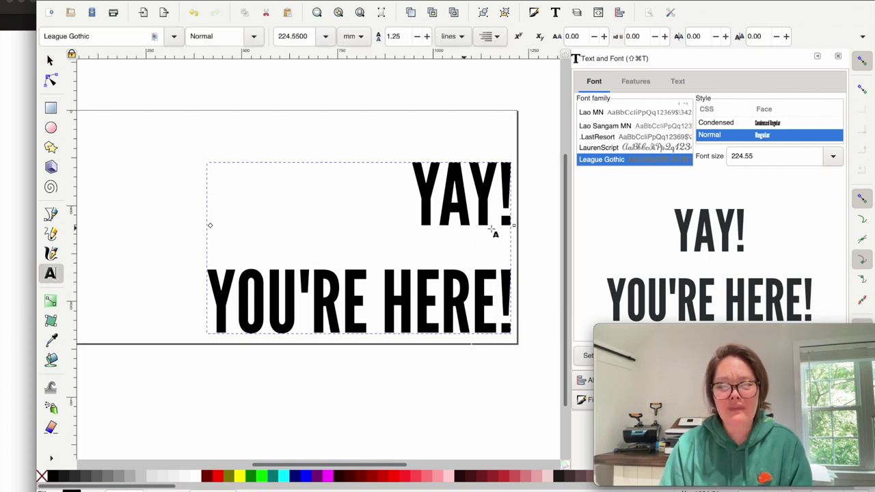
left_click(417, 38)
left_click(418, 38)
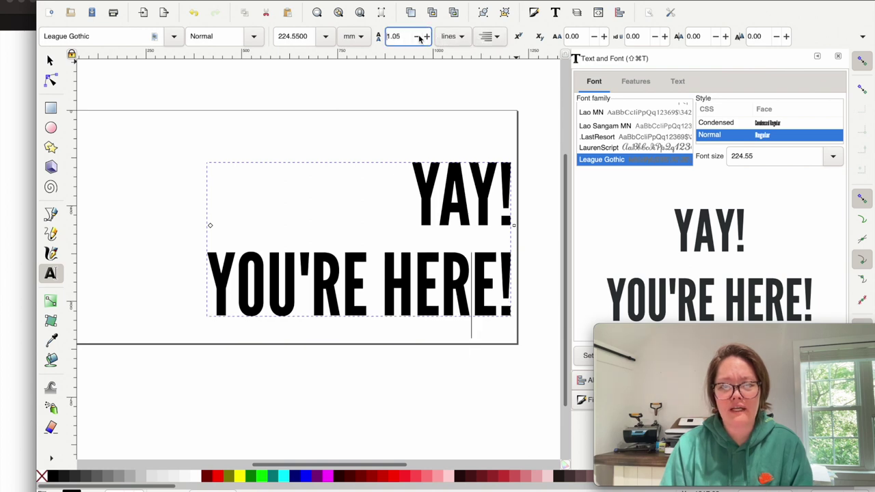
left_click(418, 38)
left_click(418, 38)
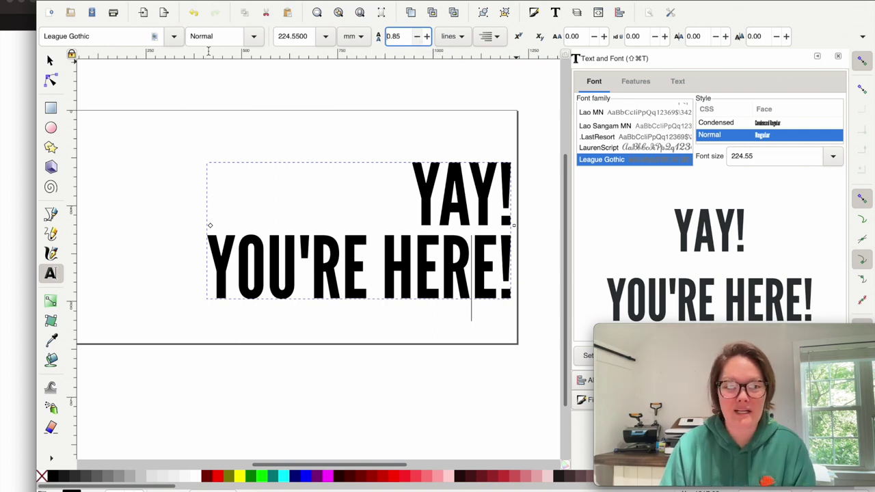
- Move the text block down to just above the page's lower edge, keeping its horizontal position
left_click(50, 60)
left_click_drag(448, 268, 448, 294)
scroll(452, 279, "left", 5)
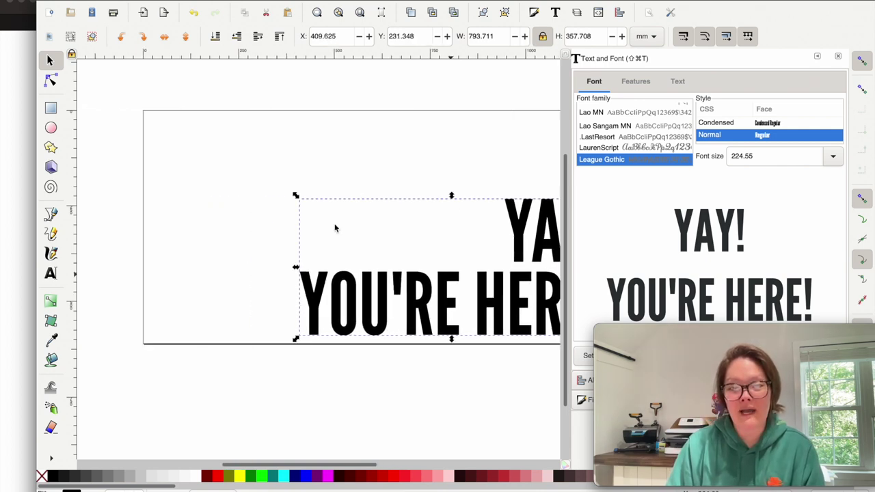
scroll(472, 194, "right", 1)
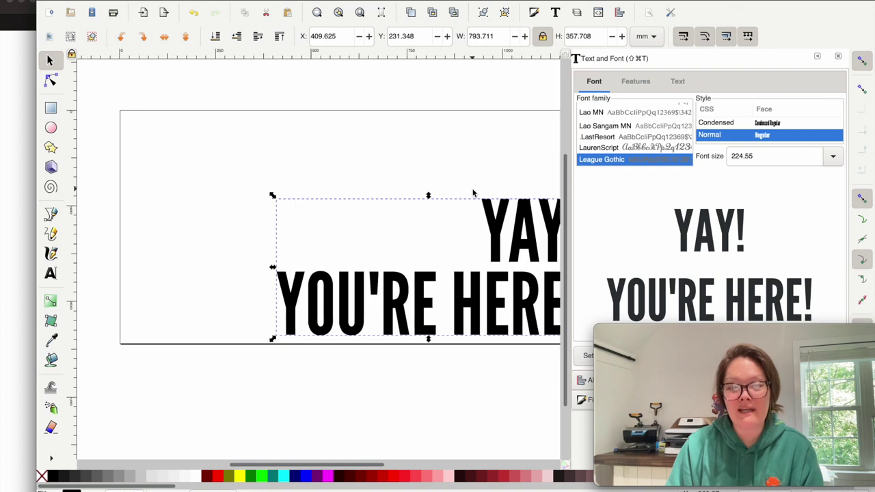
scroll(472, 194, "right", 3)
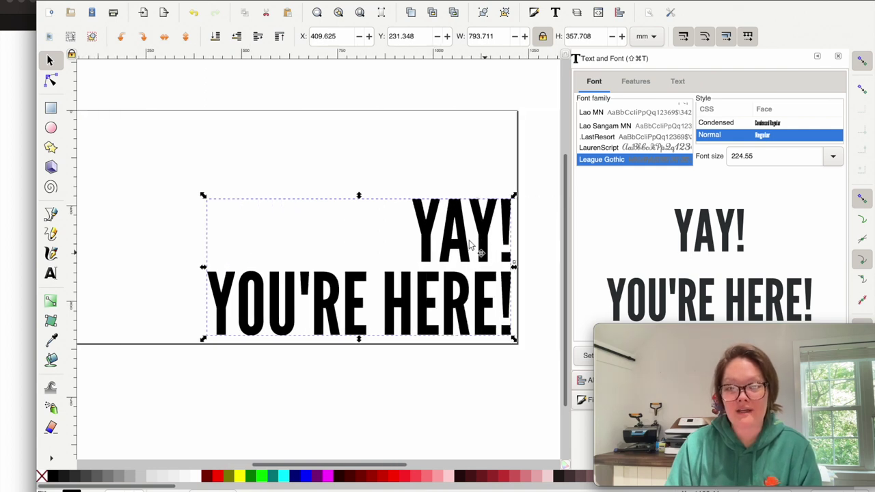
- Place the text in the page's lower-right corner, enlarge it to about 821 mm wide, and reselect it
left_click_drag(463, 244, 525, 276)
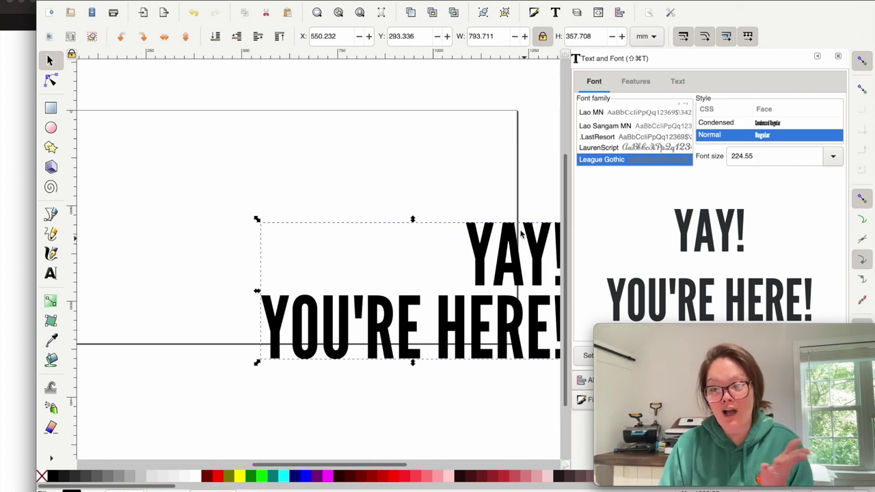
left_click_drag(539, 246, 468, 232)
scroll(468, 232, "left", 3)
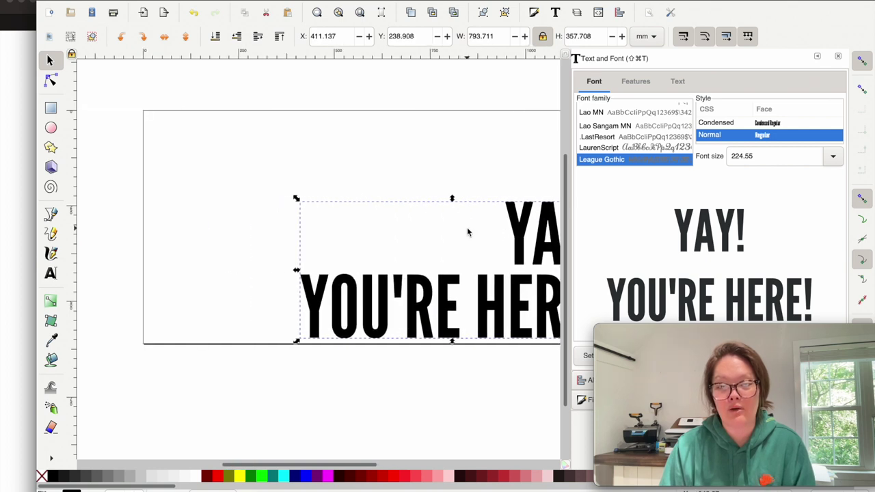
left_click_drag(296, 199, 285, 193)
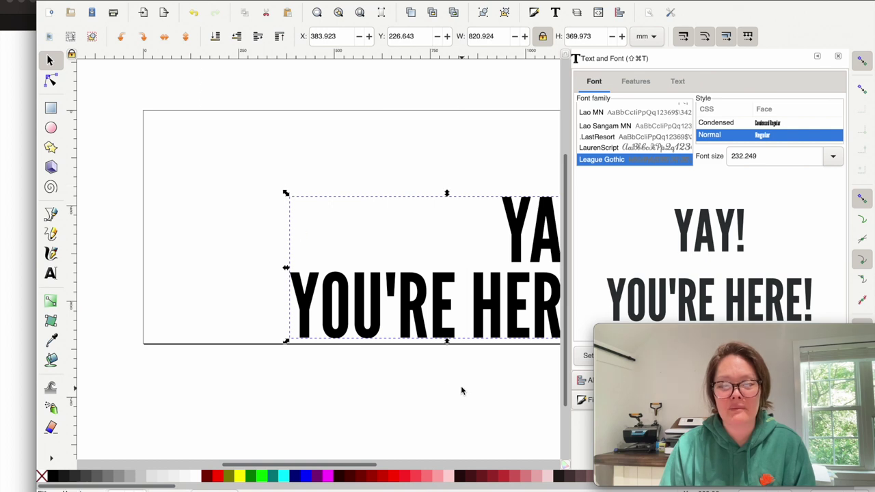
left_click(450, 374)
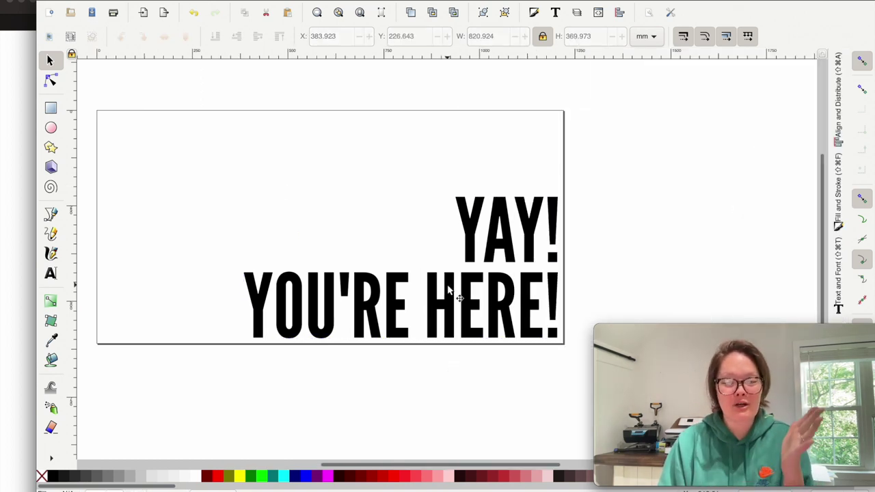
left_click(449, 290)
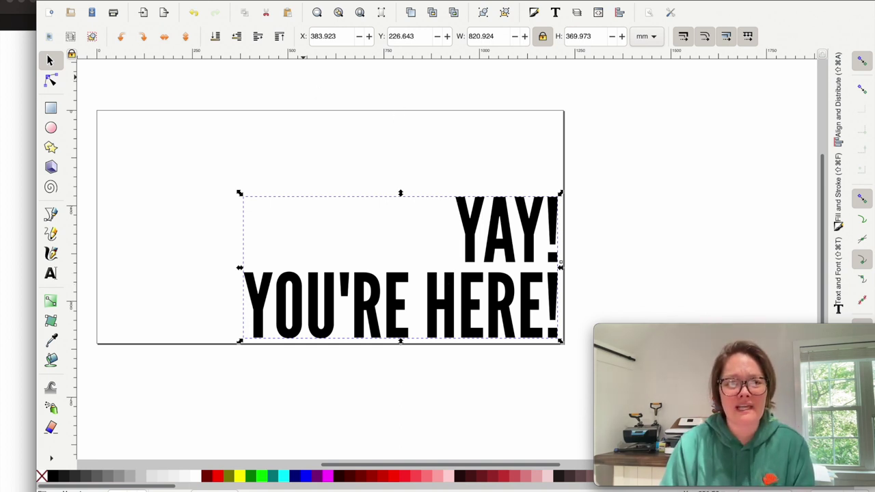
- Switch to Glowforge in the browser and try to upload "YAY YOU'RE HERE sign .svg" as a new design
left_click(72, 0)
left_click(96, 70)
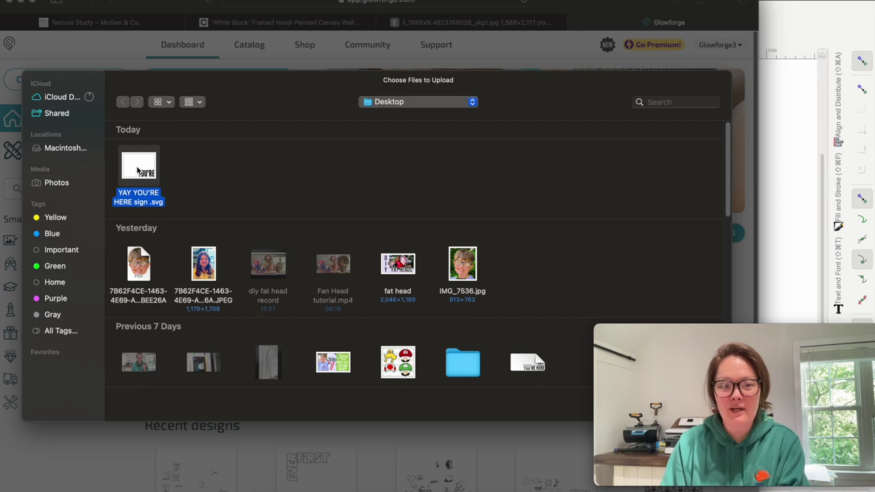
double_click(138, 171)
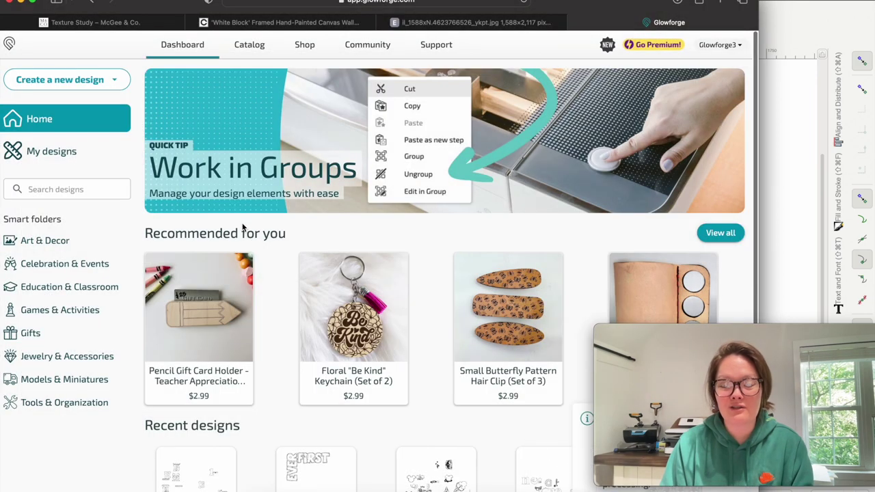
left_click_drag(693, 328, 694, 156)
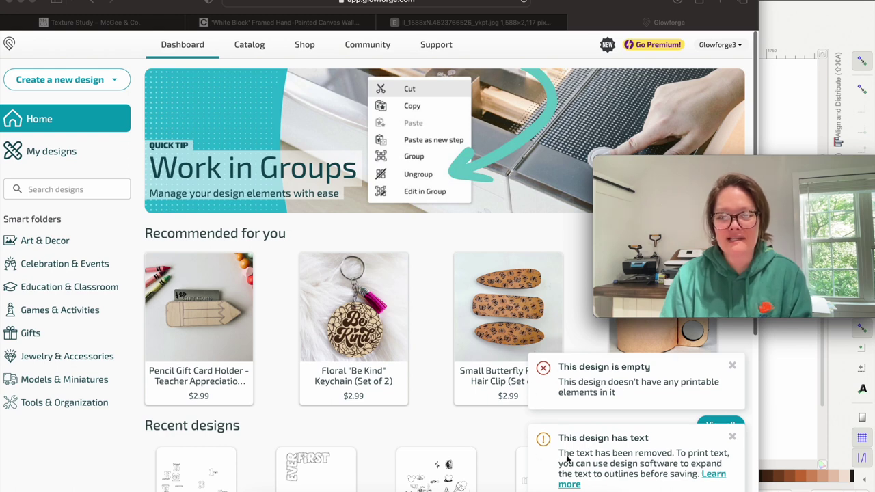
mouse_move(749, 170)
left_click_drag(748, 169, 777, 374)
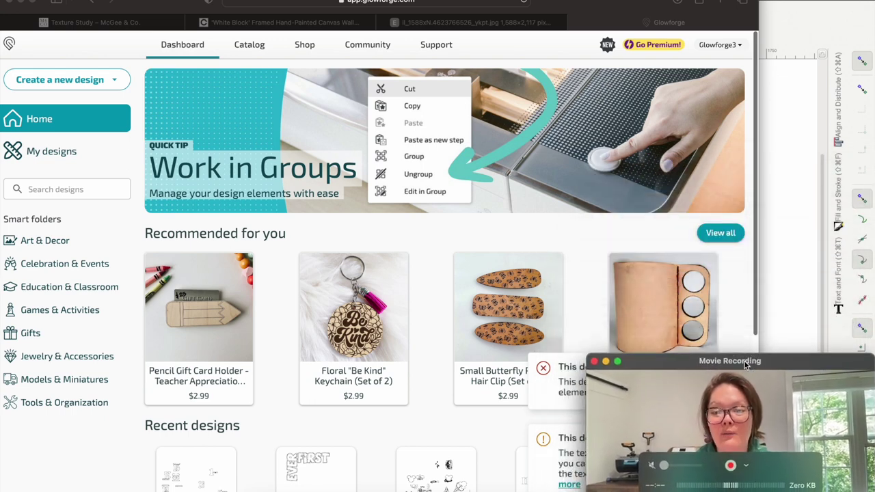
- Return to Inkscape and convert the selected "YAY! YOU'RE HERE!" text object to individual letter paths
left_click(799, 253)
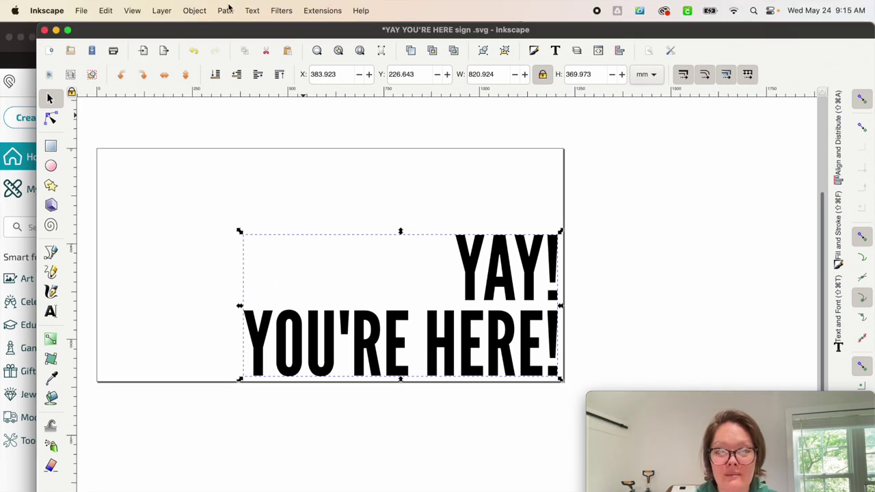
left_click(226, 10)
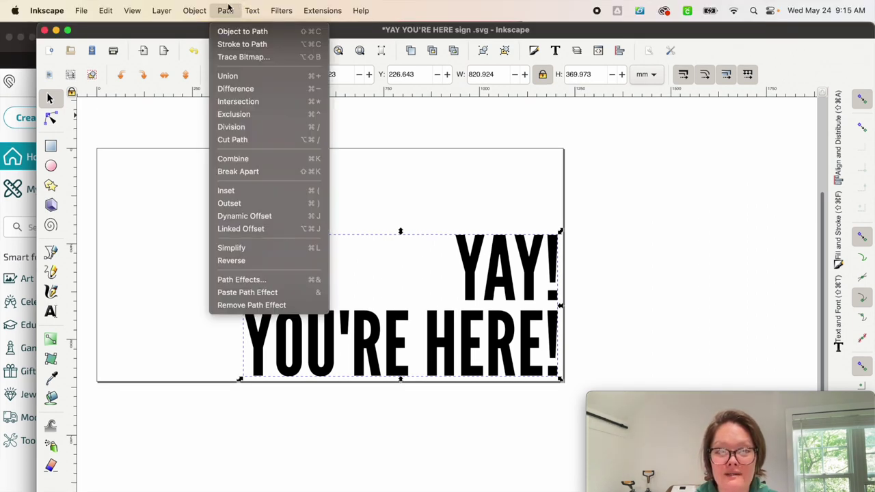
left_click(259, 36)
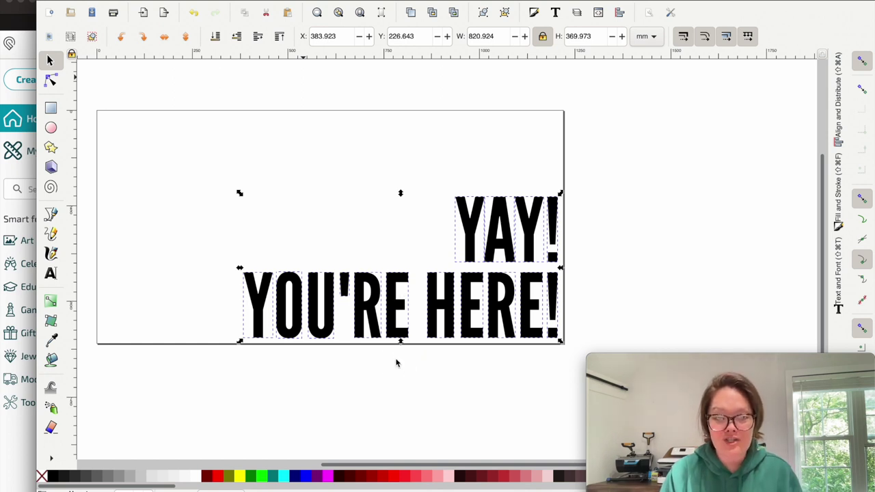
- Inspect the path nodes of the letter R in "YOU'RE" and return to object selection
left_click(359, 300)
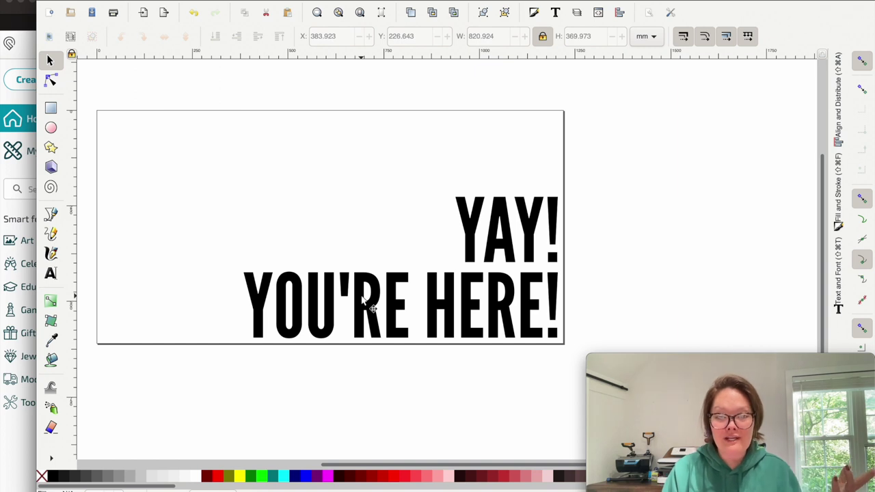
double_click(366, 303)
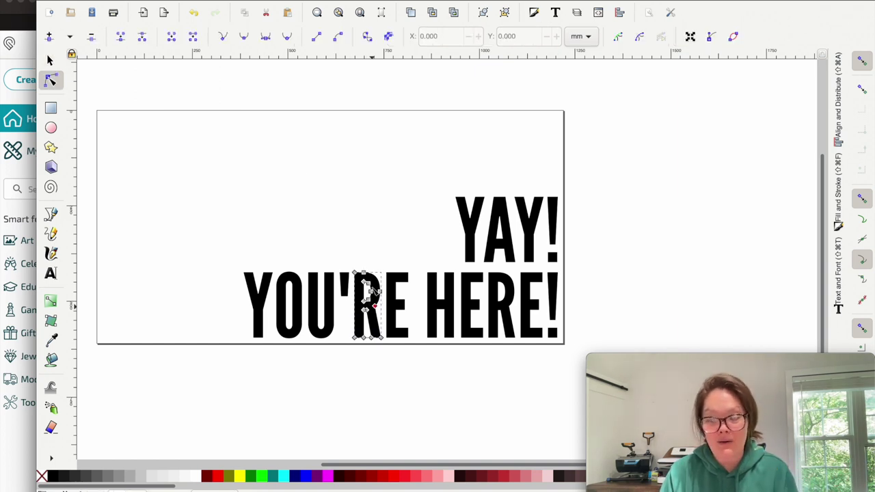
left_click(49, 60)
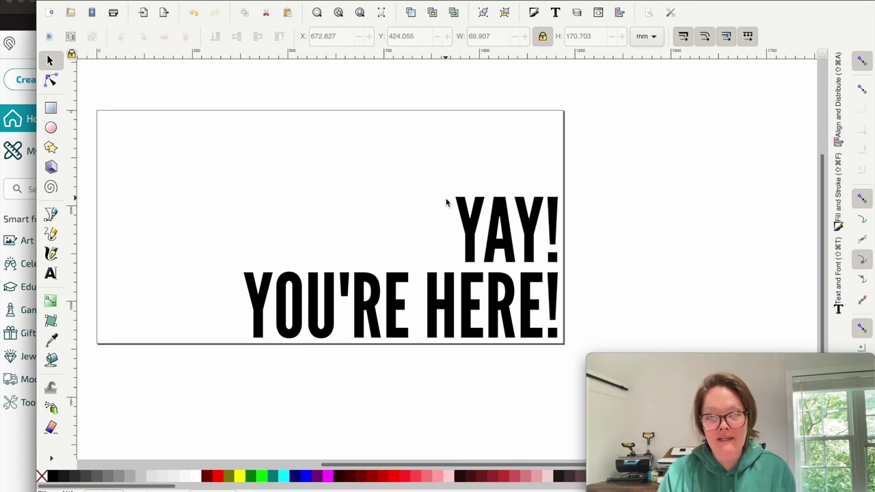
- Switch to Glowforge in the browser and upload the outlined "YAY YOU'RE HERE sign .svg" as a new design
left_click(7, 171)
left_click(99, 77)
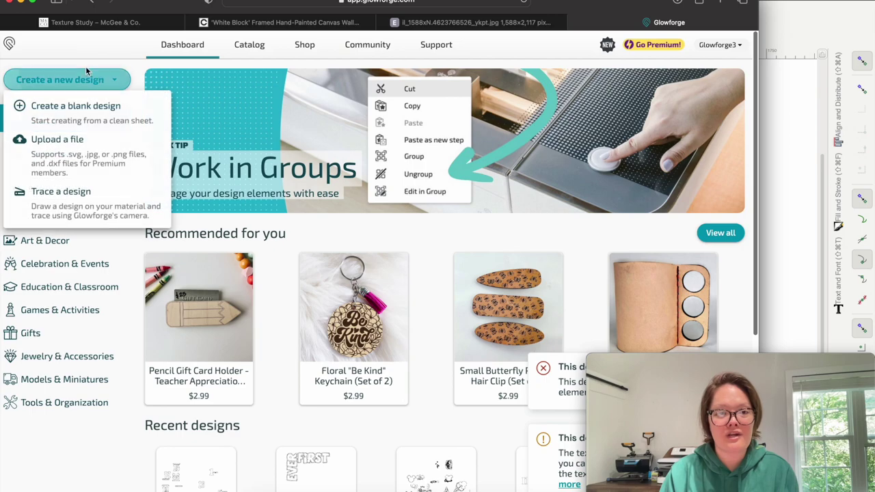
left_click(74, 146)
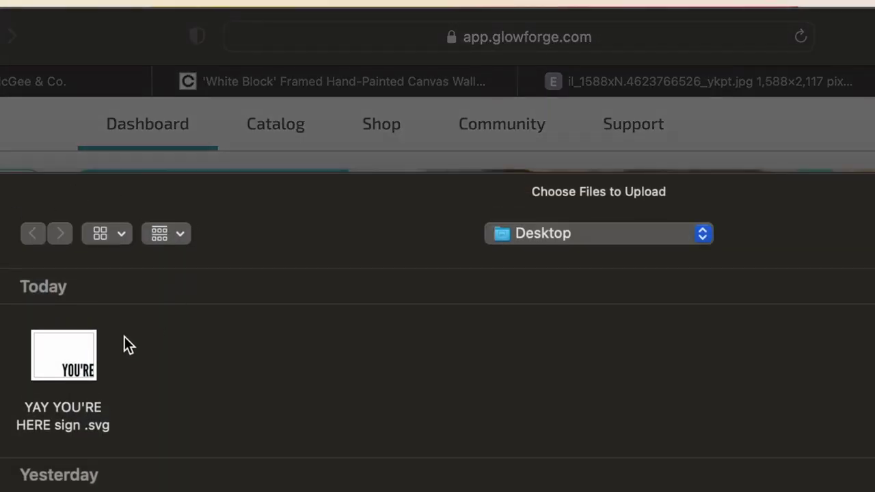
left_click(79, 355)
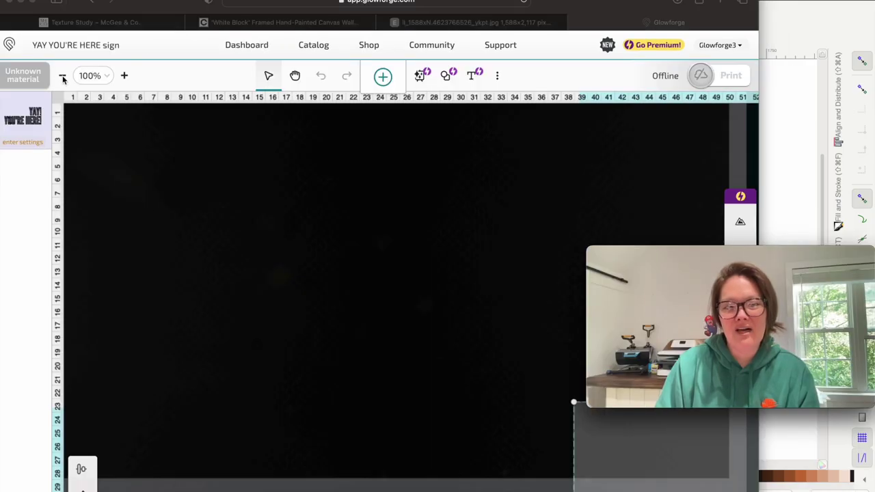
- Choose Medium Maple Plywood as the material and assign the Cut operation to the "YAY! YOU'RE HERE!" artwork
left_click(62, 76)
left_click(62, 76)
left_click_drag(660, 252, 661, 355)
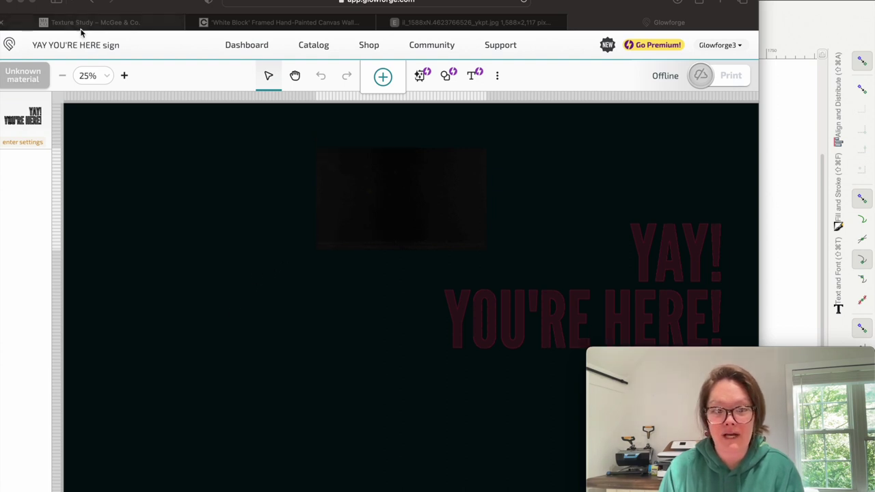
left_click(23, 79)
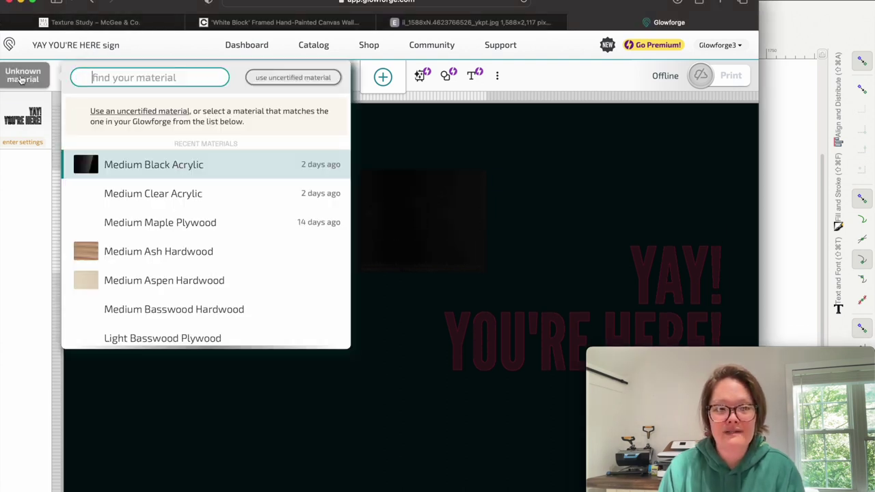
left_click(318, 222)
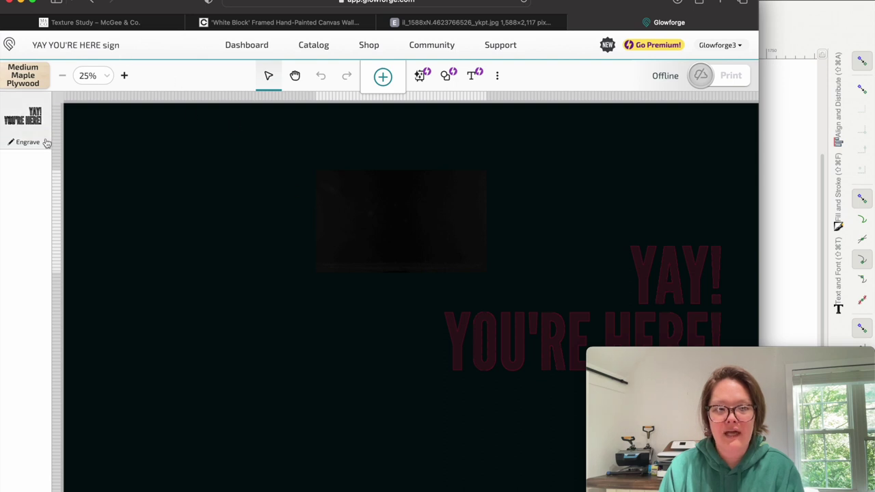
left_click(26, 115)
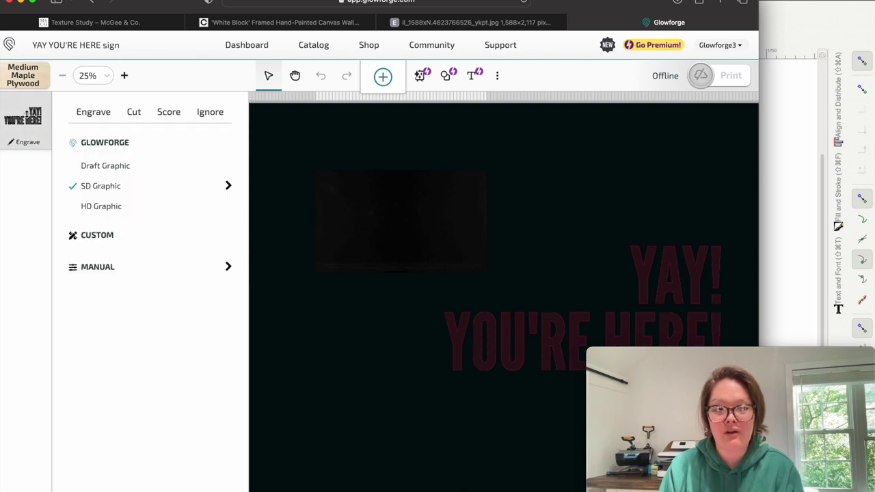
left_click(134, 113)
- Select all the lettering and move it so that "HERE!" lies over the lower part of the plywood sheet
left_click(418, 215)
left_click_drag(396, 207, 776, 371)
left_click_drag(574, 333, 343, 217)
left_click(124, 75)
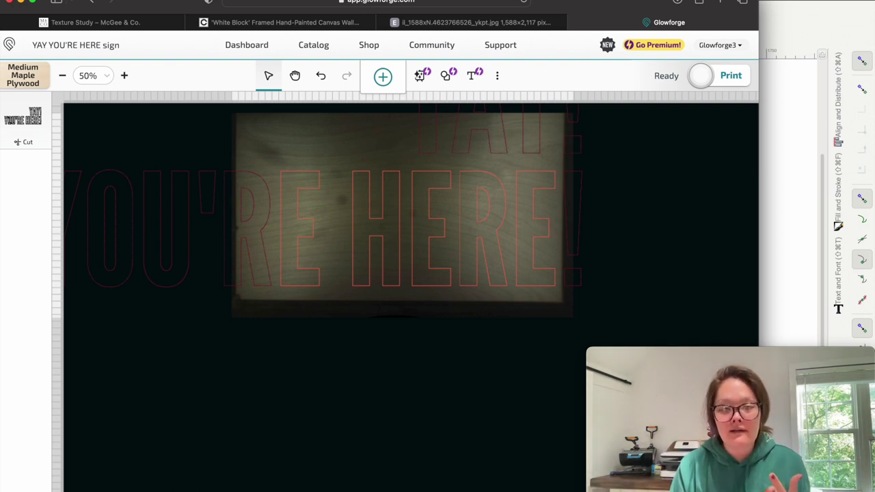
left_click(124, 76)
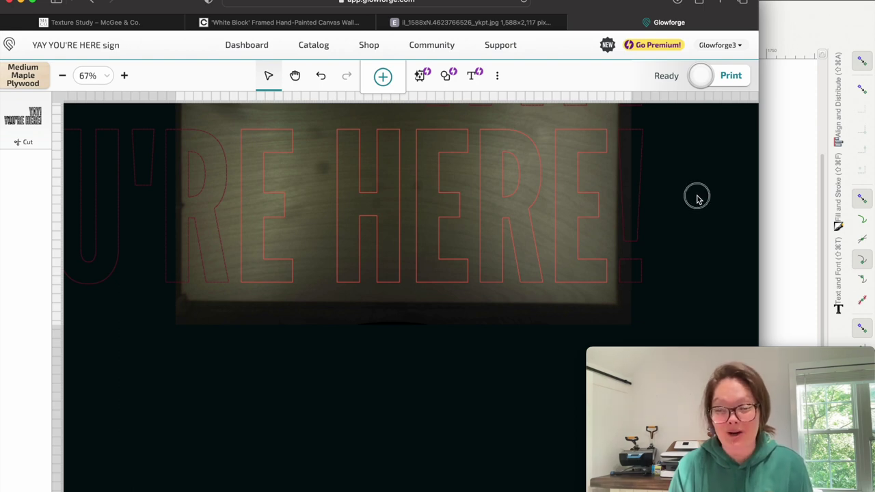
left_click_drag(368, 180, 338, 187)
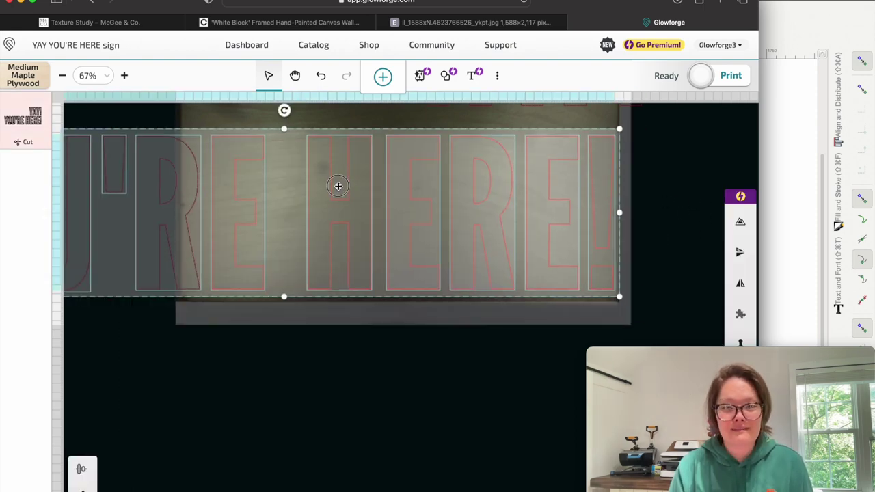
left_click(667, 242)
- Nudge the exclamation mark after "HERE" slightly downward on the plywood and run the camera focus on the sheet
left_click(598, 231)
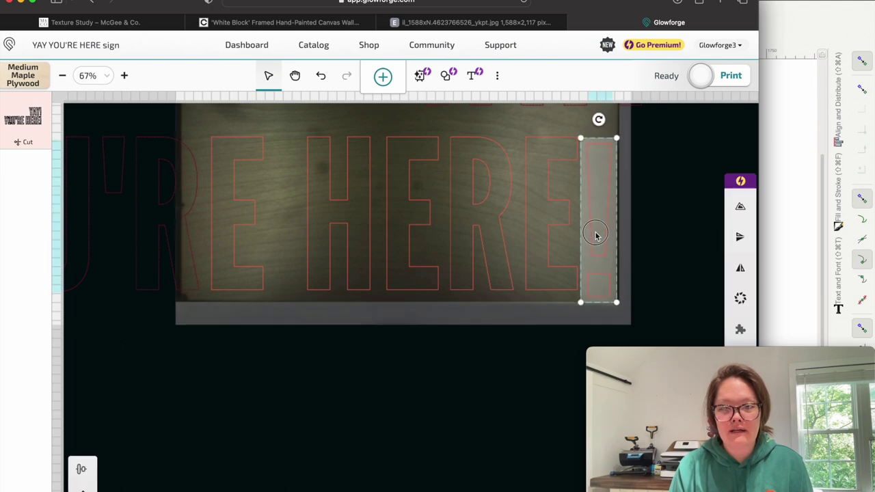
left_click(496, 76)
left_click(430, 131)
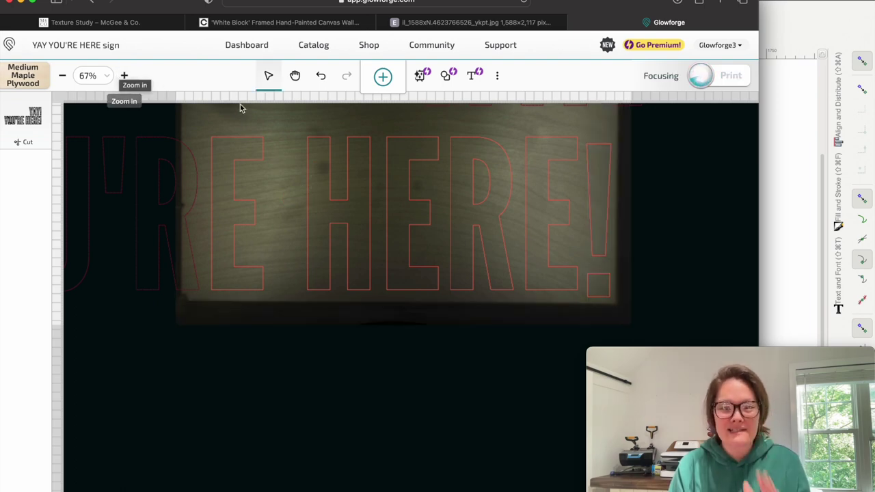
- Move the letters of "HERE" and the final E of "YOU'RE" close together beside the exclamation mark, along the sheet's lower edge
left_click(558, 204)
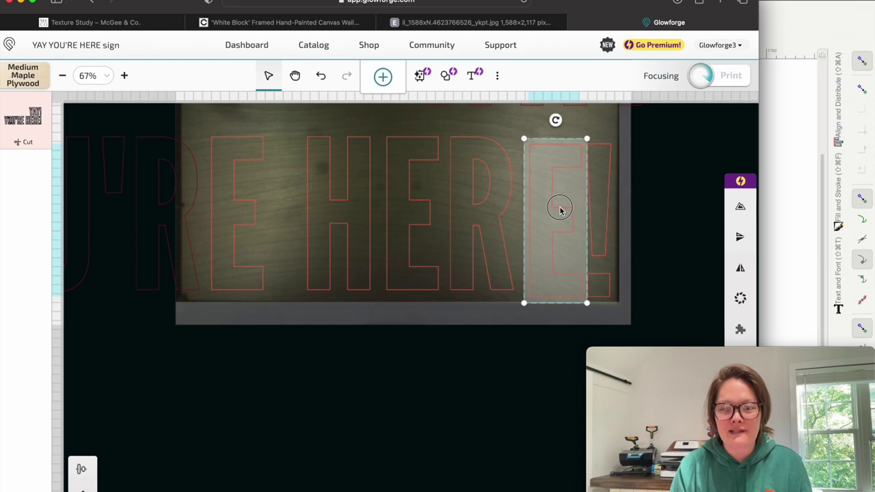
left_click(506, 200)
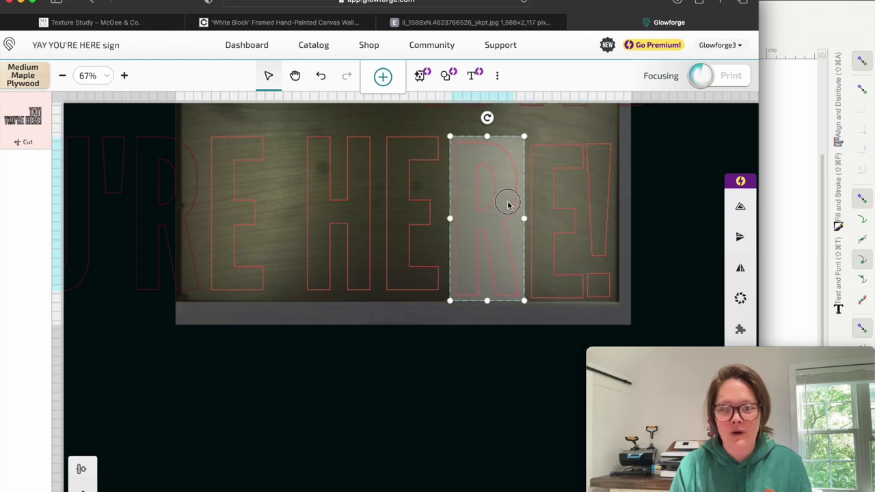
left_click_drag(515, 202, 445, 214)
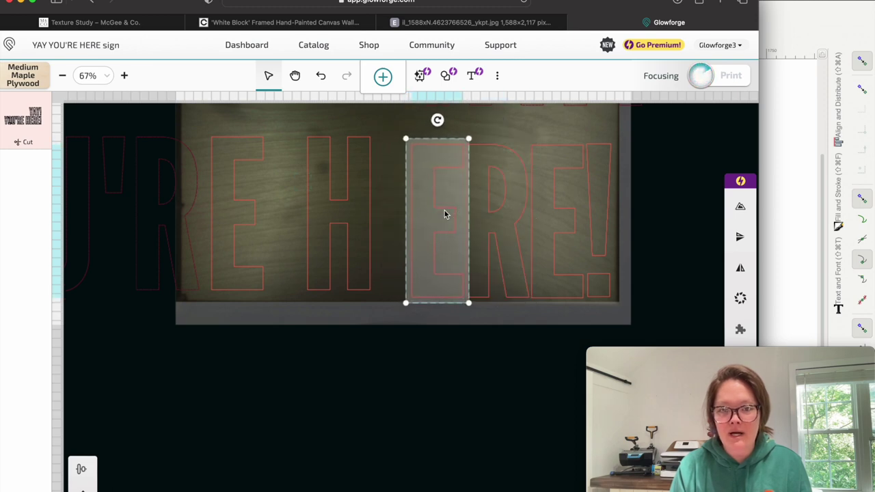
left_click_drag(349, 208, 385, 212)
left_click_drag(229, 196, 306, 204)
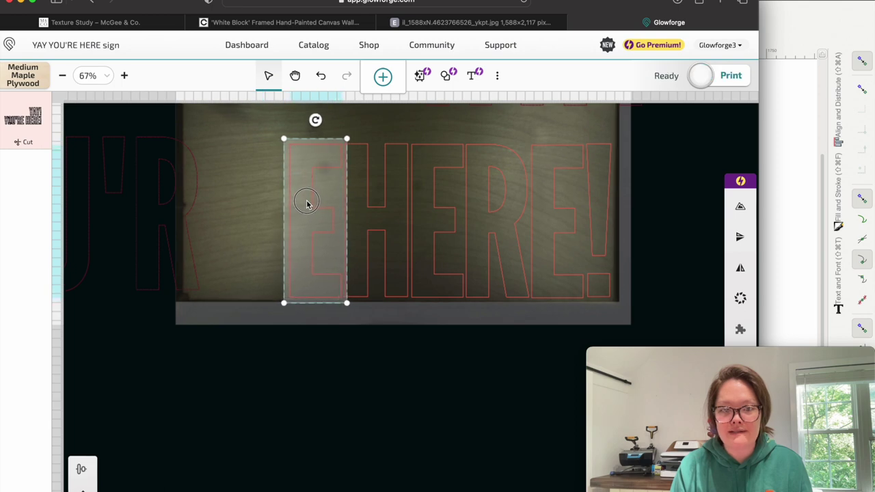